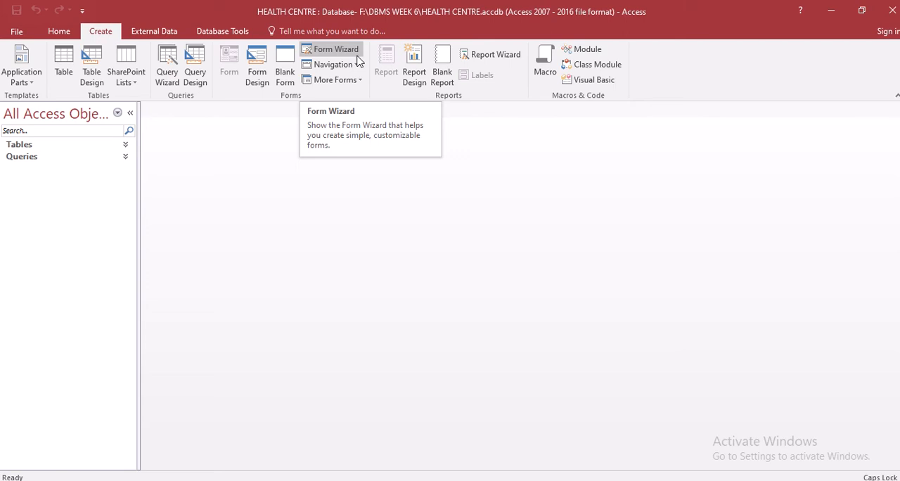
Start a new form with the Form Wizard, using the Consultation details table as its source
{"action": "left_click", "coordinate": [336, 49]}
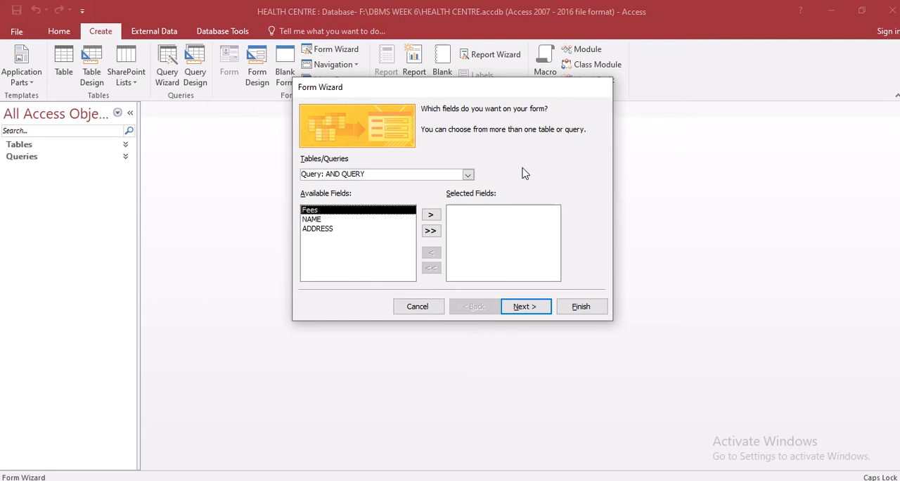
{"action": "left_click", "coordinate": [468, 175]}
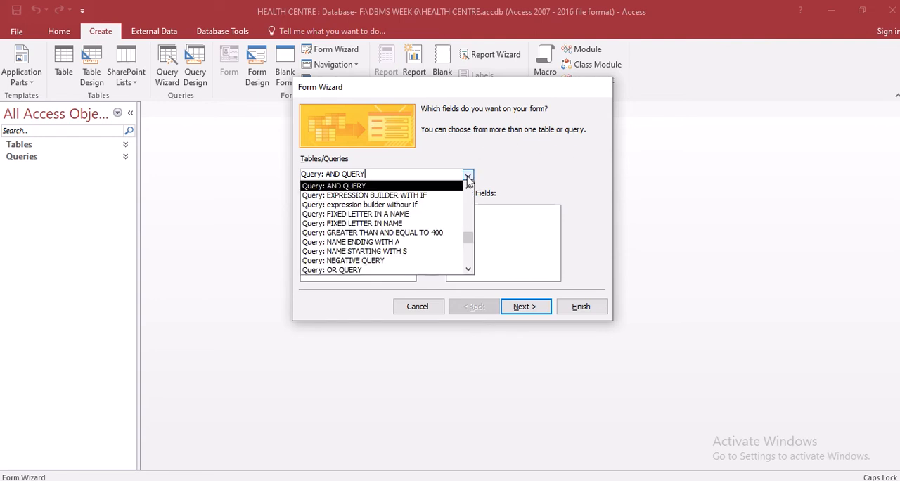
{"action": "left_click_drag", "start_coordinate": [468, 241], "coordinate": [468, 194]}
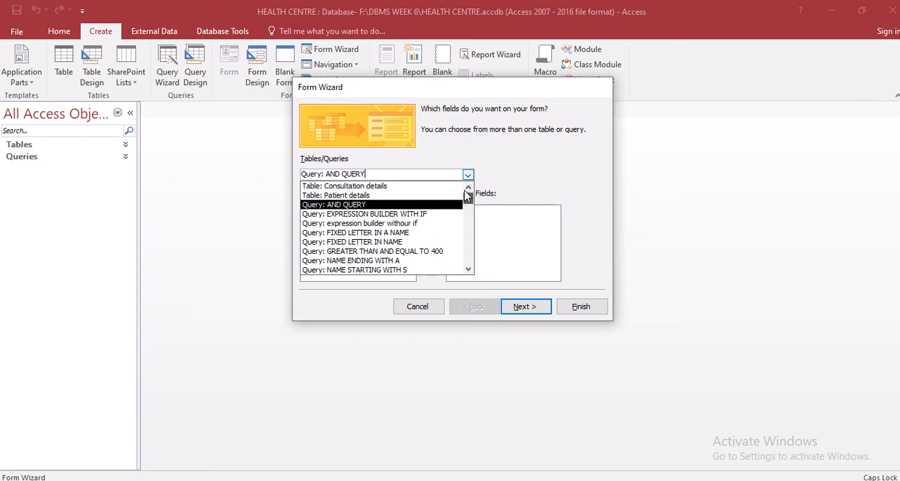
{"action": "left_click", "coordinate": [429, 189]}
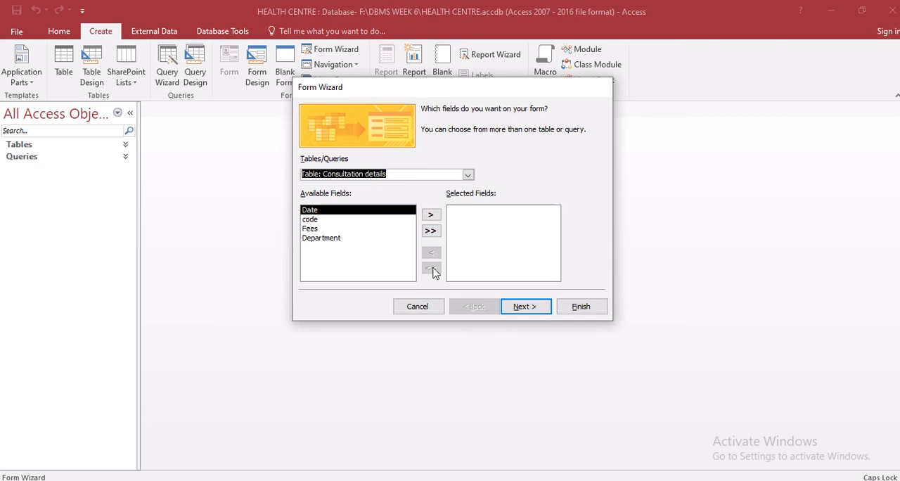
Add the Date, code, Fees and Department fields to the form one at a time
{"action": "left_click", "coordinate": [431, 216]}
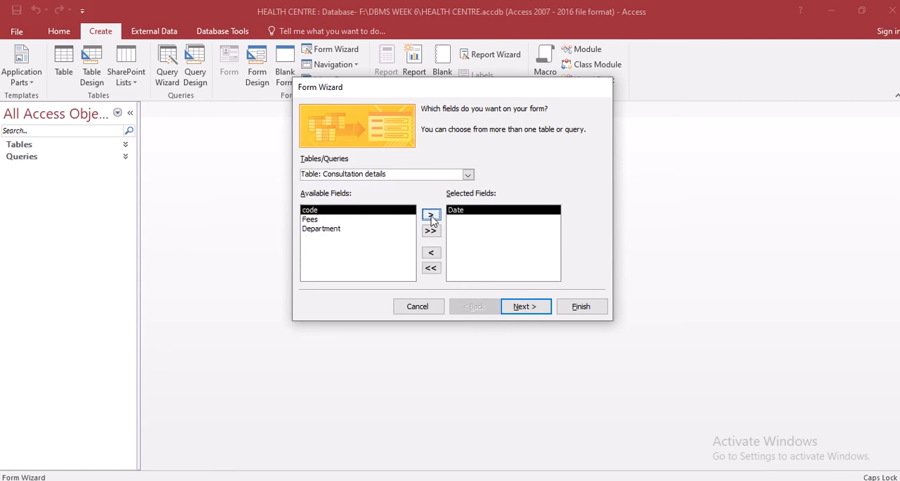
{"action": "left_click", "coordinate": [432, 215]}
{"action": "left_click", "coordinate": [431, 215]}
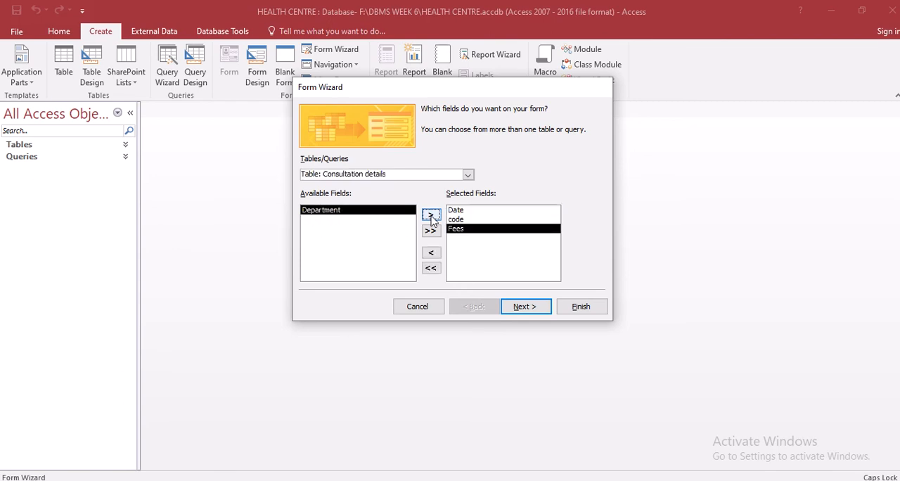
{"action": "left_click", "coordinate": [431, 216]}
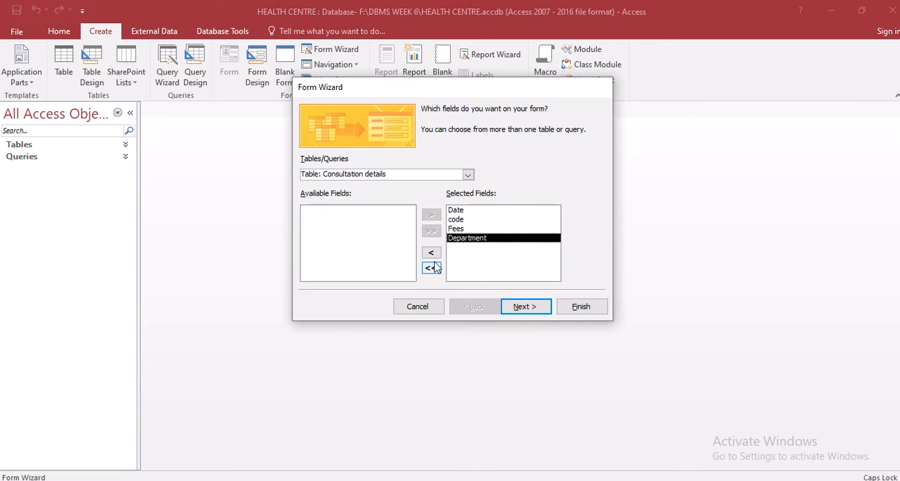
Remove the Department, Fees, code and Date fields from the form's selection one by one
{"action": "mouse_move", "coordinate": [360, 21]}
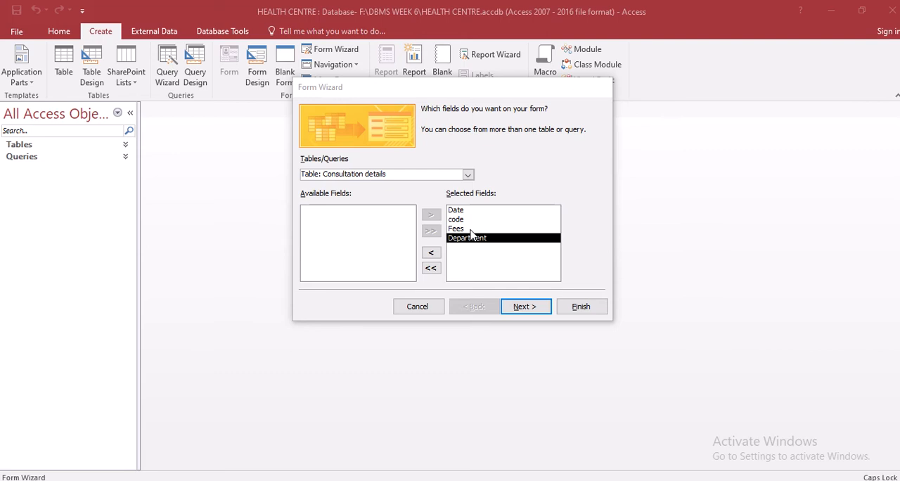
{"action": "left_click", "coordinate": [431, 254]}
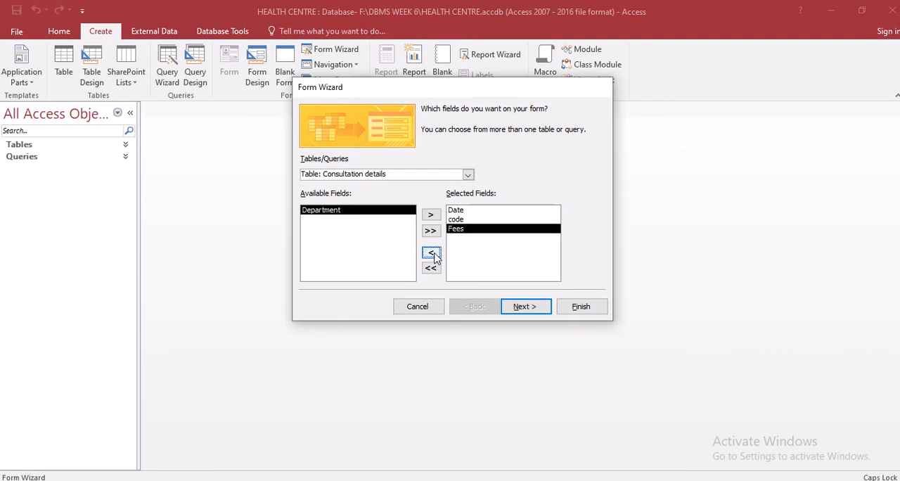
{"action": "left_click", "coordinate": [432, 253]}
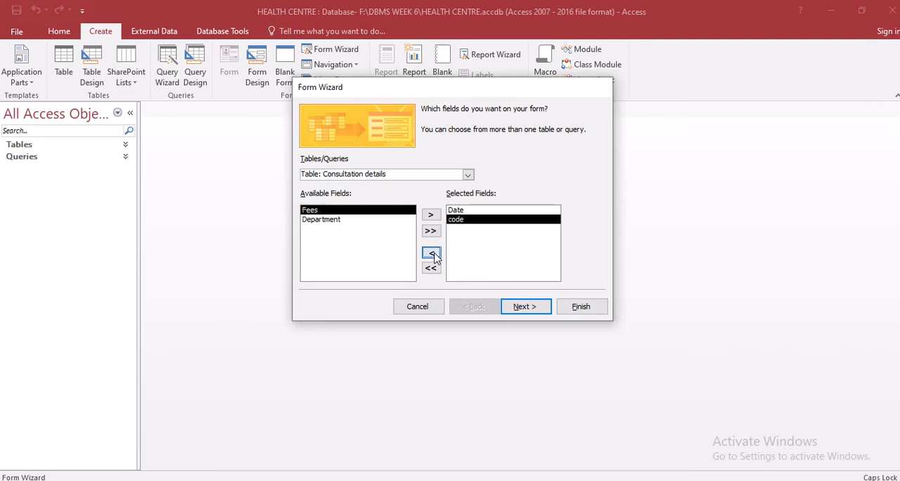
{"action": "left_click", "coordinate": [431, 254]}
{"action": "left_click", "coordinate": [431, 253]}
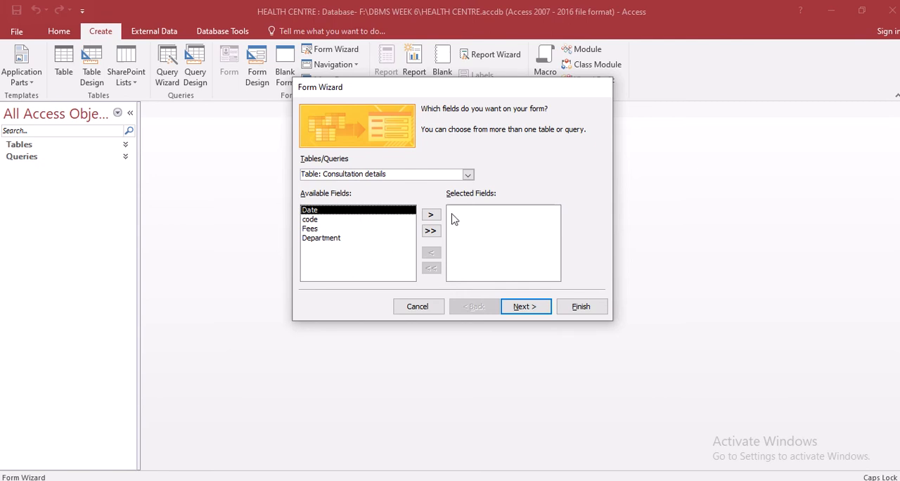
Add all Consultation details fields to the form at once and take them all back out together
{"action": "left_click", "coordinate": [433, 236]}
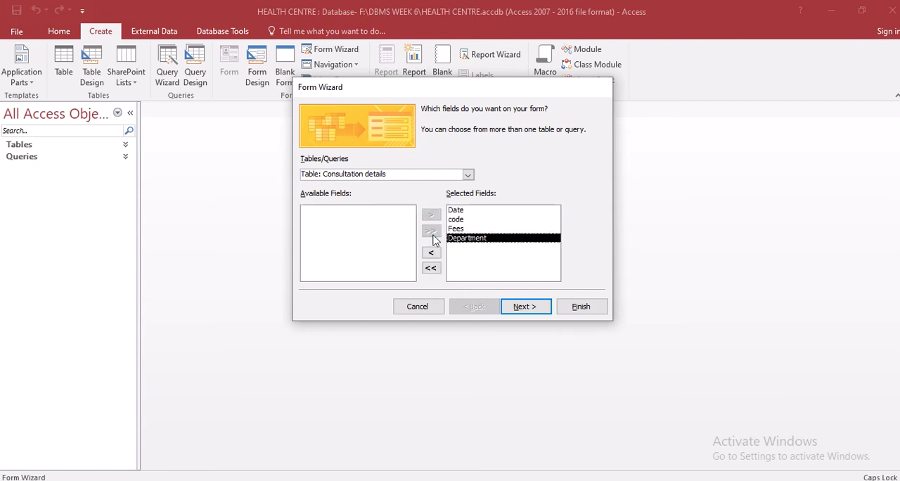
{"action": "left_click", "coordinate": [431, 268]}
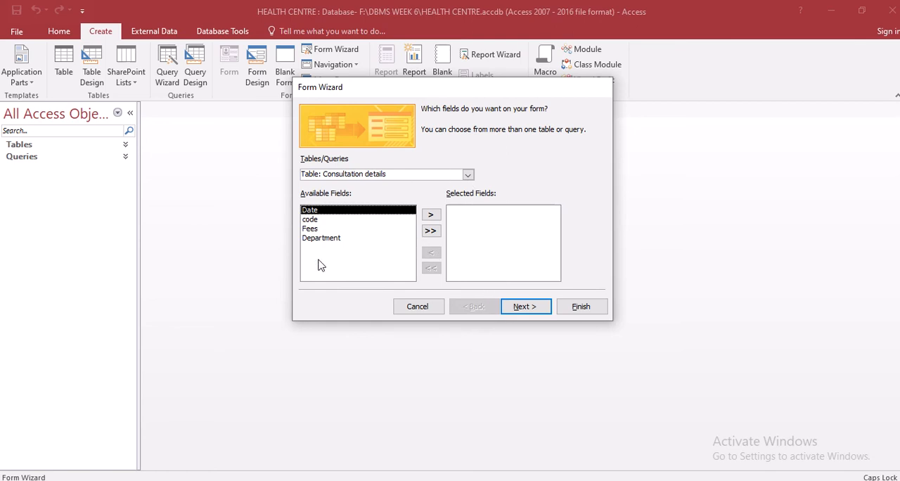
Add all fields of the Patient details table to the form and keep the Columnar layout
{"action": "left_click", "coordinate": [468, 176]}
{"action": "left_click", "coordinate": [449, 195]}
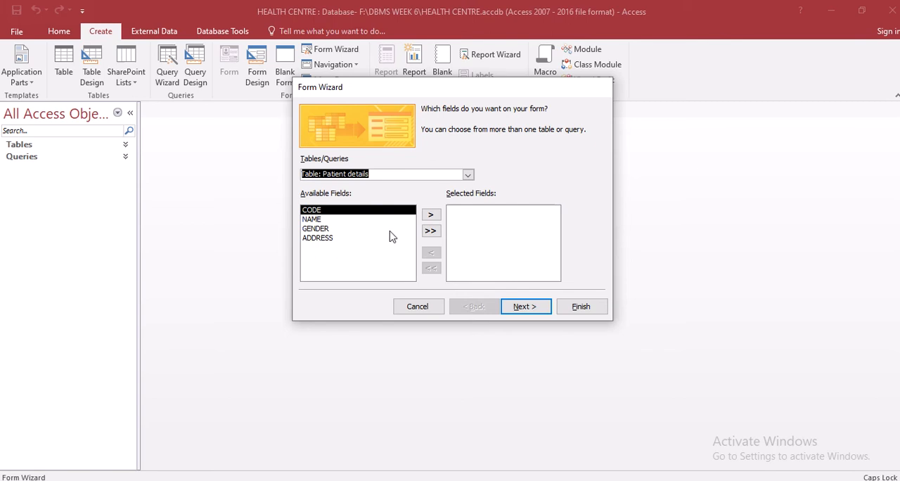
{"action": "left_click", "coordinate": [432, 231]}
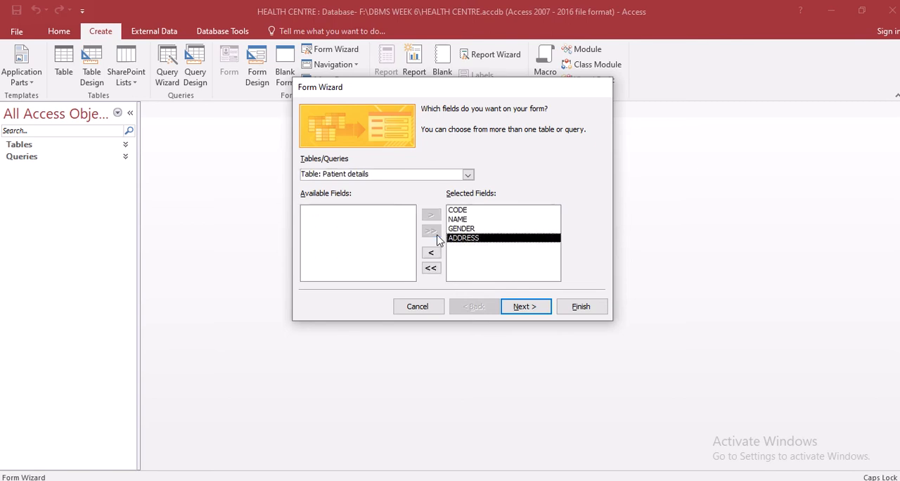
{"action": "left_click", "coordinate": [525, 307]}
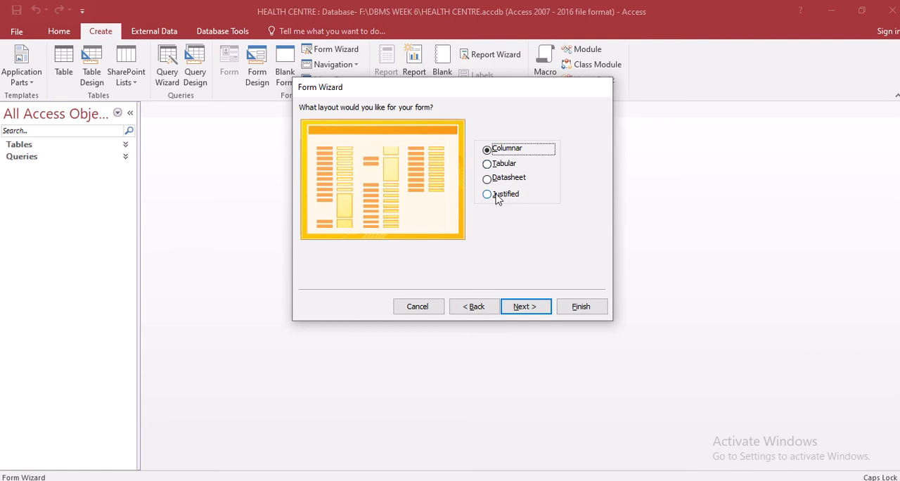
{"action": "left_click", "coordinate": [524, 307]}
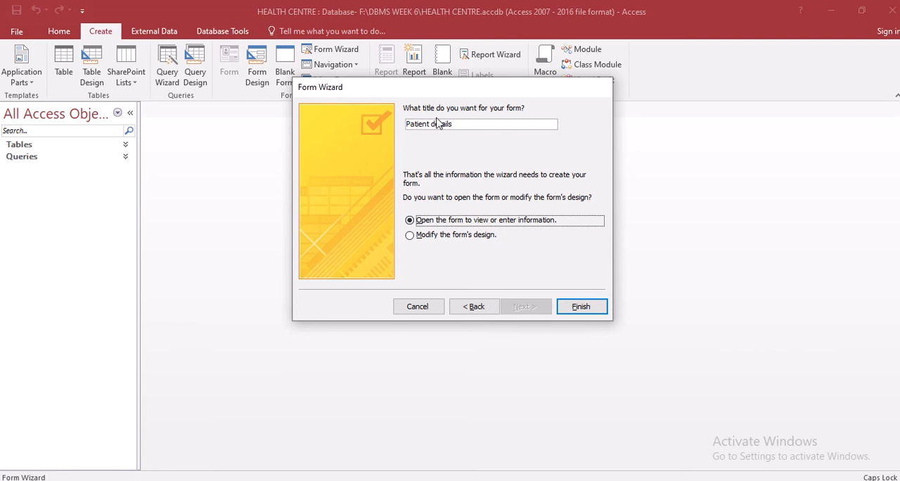
Title the form HOSPITAL PATIENT DETAILS and finish the wizard with the form opened for viewing or entering information
{"action": "left_click", "coordinate": [503, 127]}
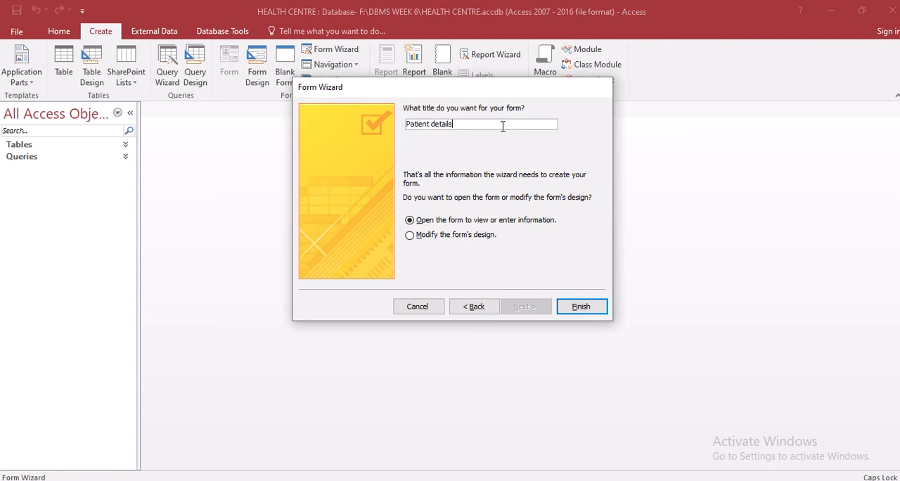
{"action": "key", "text": "BackSpace"}
{"action": "key", "text": "BackSpace"}
{"action": "key", "text": "BackSpace"}
{"action": "key", "text": "BackSpace"}
{"action": "key", "text": "BackSpace"}
{"action": "key", "text": "BackSpace"}
{"action": "key", "text": "BackSpace"}
{"action": "key", "text": "BackSpace"}
{"action": "key", "text": "BackSpace"}
{"action": "key", "text": "BackSpace"}
{"action": "key", "text": "BackSpace"}
{"action": "key", "text": "BackSpace"}
{"action": "key", "text": "BackSpace"}
{"action": "key", "text": "BackSpace"}
{"action": "key", "text": "BackSpace"}
{"action": "type", "text": "PITAL PATIENT DETAILS"}
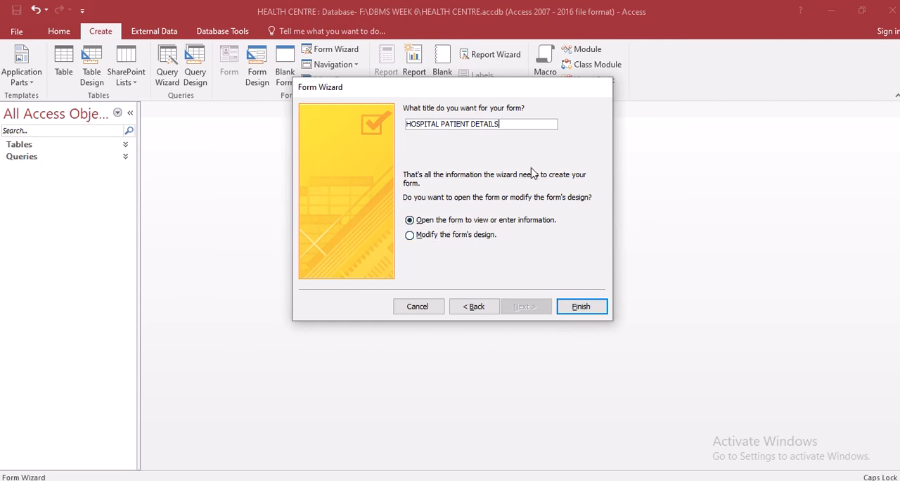
{"action": "left_click", "coordinate": [581, 308]}
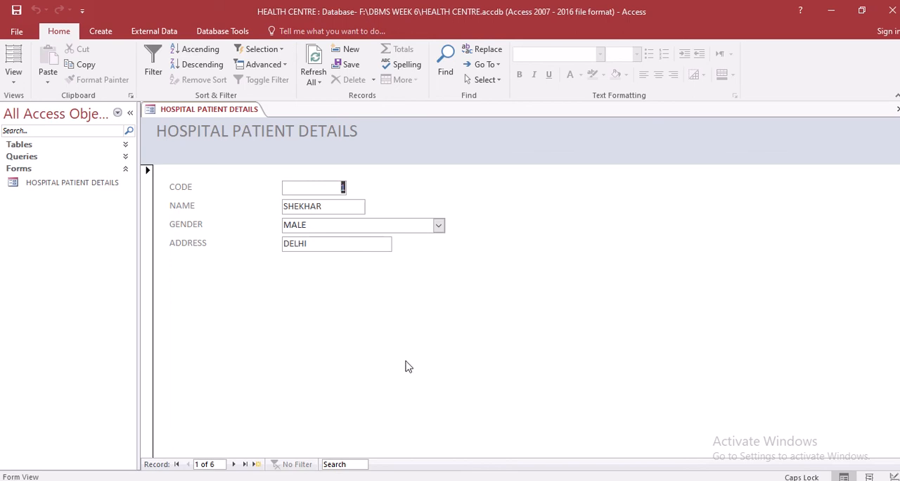
Open the Patient details table to view the records behind the new form
{"action": "left_click", "coordinate": [98, 145]}
{"action": "left_click", "coordinate": [84, 176]}
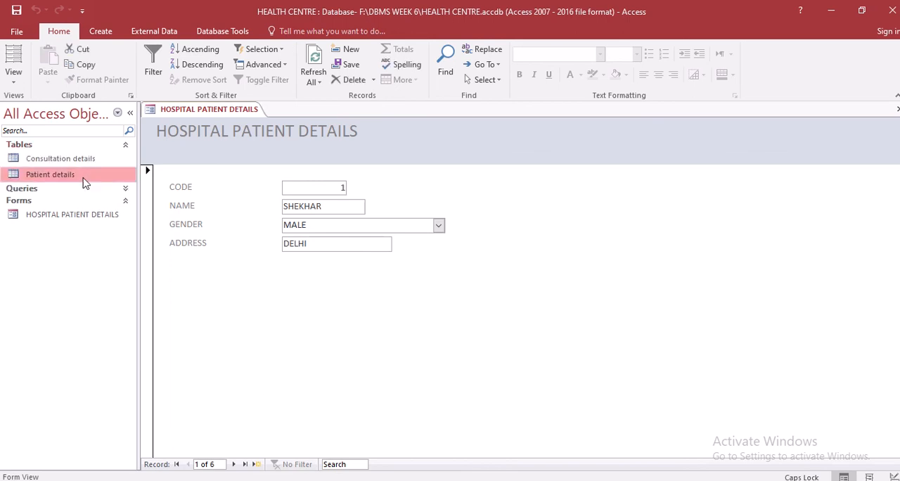
{"action": "double_click", "coordinate": [83, 180]}
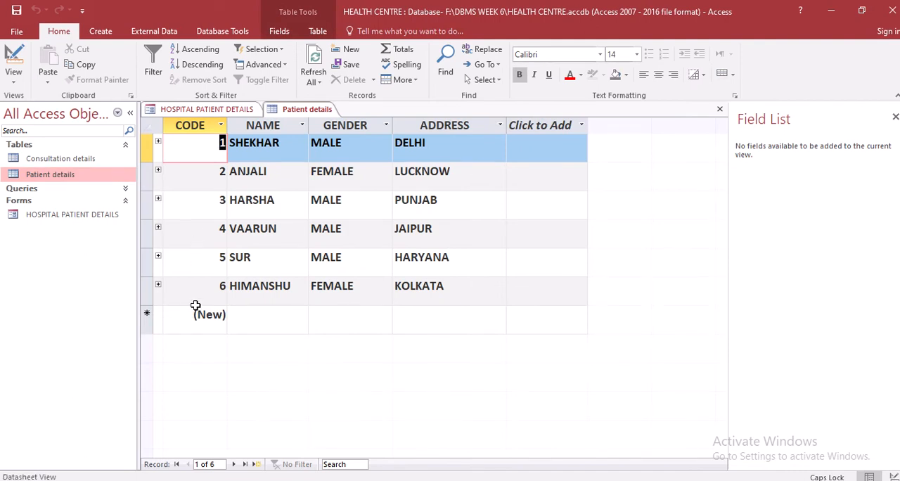
Return to the HOSPITAL PATIENT DETAILS form and search its records for DELHI
{"action": "left_click", "coordinate": [221, 110]}
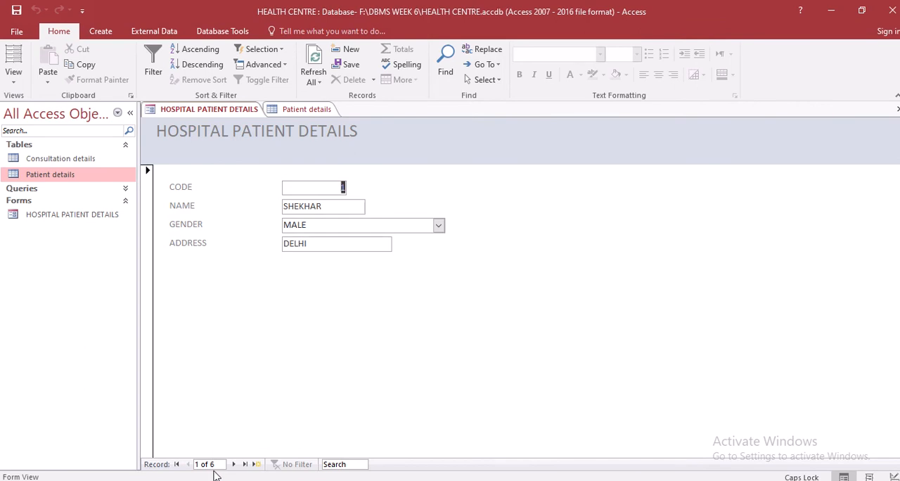
{"action": "left_click", "coordinate": [351, 465]}
{"action": "type", "text": "DELHI"}
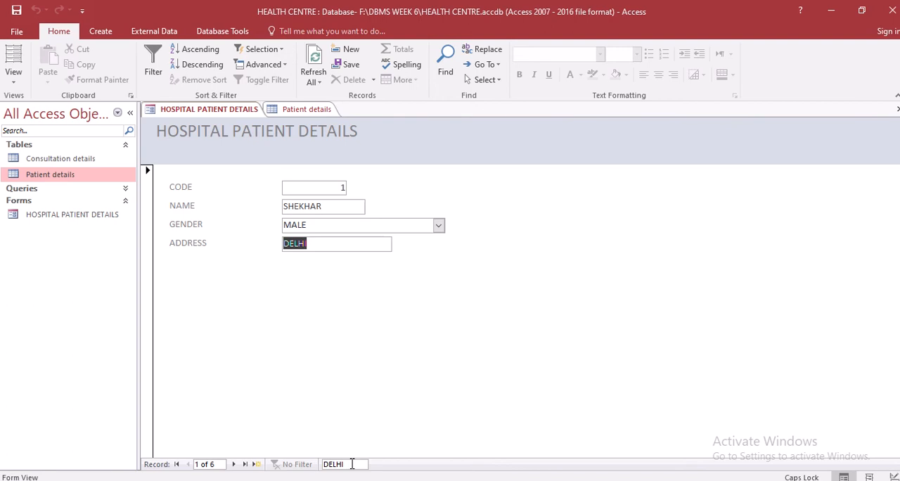
Browse the form's records one by one up to the blank new record and back to the first record
{"action": "left_click", "coordinate": [235, 465]}
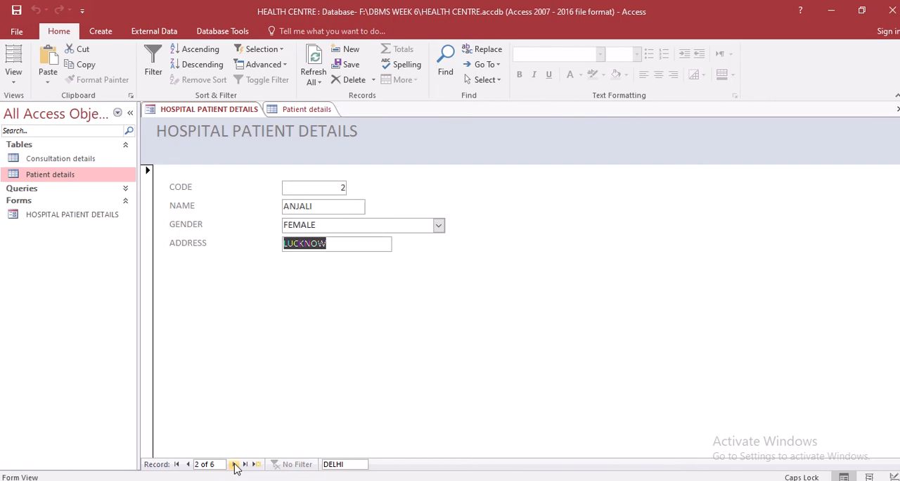
{"action": "left_click", "coordinate": [235, 464]}
{"action": "left_click", "coordinate": [234, 464]}
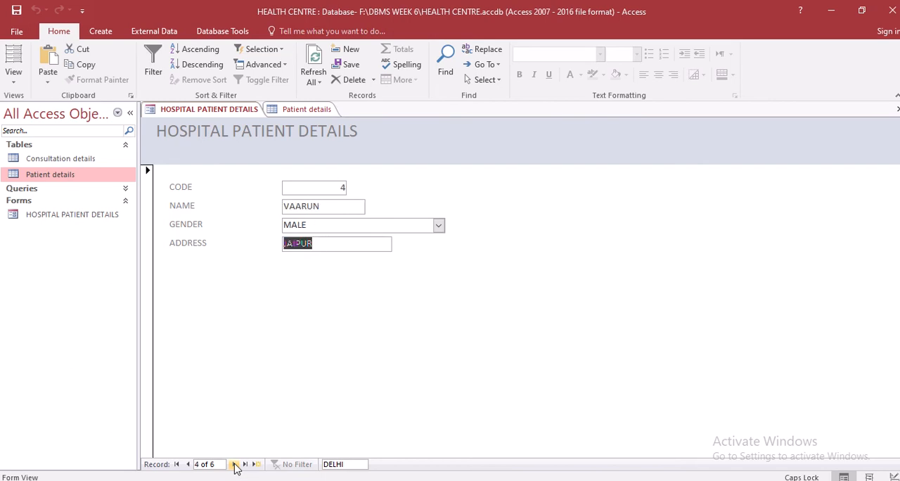
{"action": "left_click", "coordinate": [235, 465]}
{"action": "left_click", "coordinate": [234, 464]}
{"action": "left_click", "coordinate": [235, 464]}
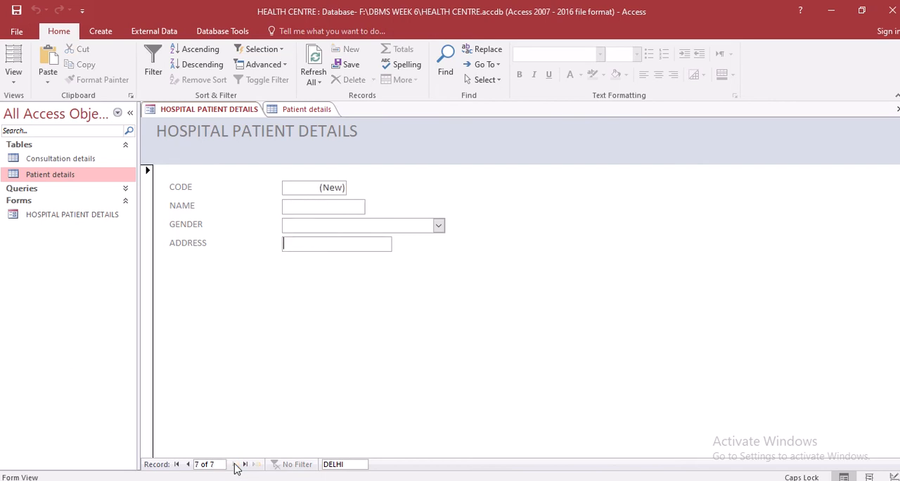
{"action": "left_click", "coordinate": [190, 466]}
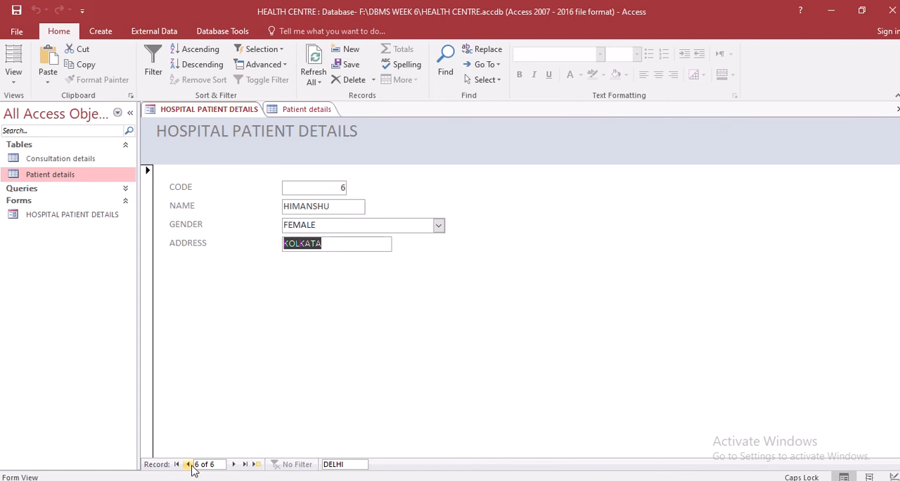
{"action": "left_click", "coordinate": [190, 465]}
{"action": "left_click", "coordinate": [190, 465]}
{"action": "left_click", "coordinate": [190, 466]}
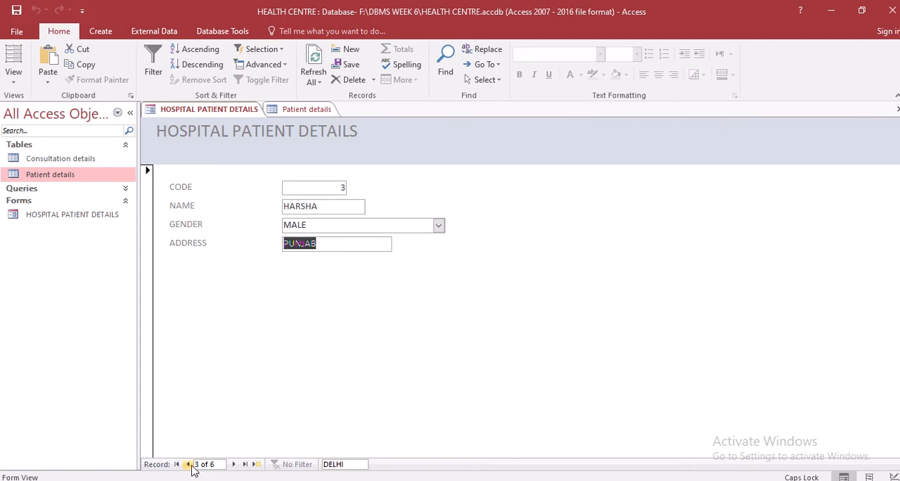
{"action": "left_click", "coordinate": [190, 466]}
{"action": "left_click", "coordinate": [190, 465]}
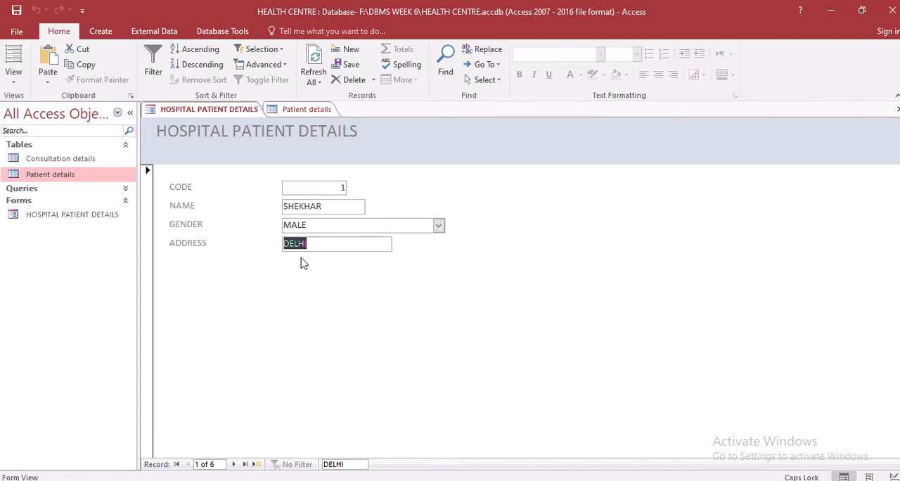
Check the GENDER choices in the first record and go forward through the records to the CODE field of the blank new record
{"action": "left_click", "coordinate": [438, 225]}
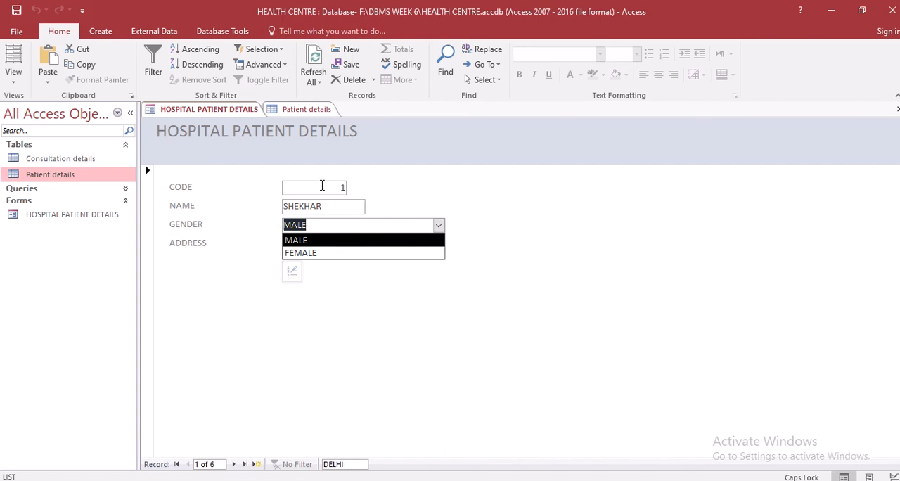
{"action": "left_click", "coordinate": [235, 465]}
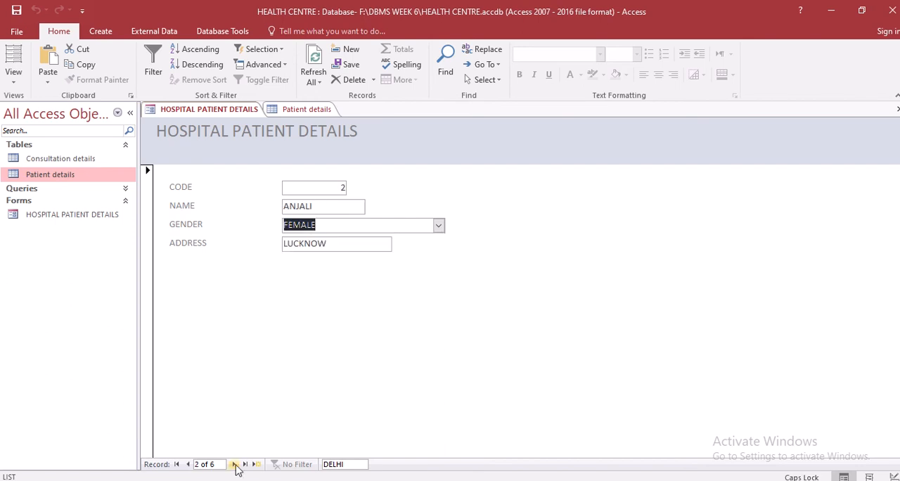
{"action": "left_click", "coordinate": [235, 465]}
{"action": "left_click", "coordinate": [235, 465]}
{"action": "left_click", "coordinate": [235, 465]}
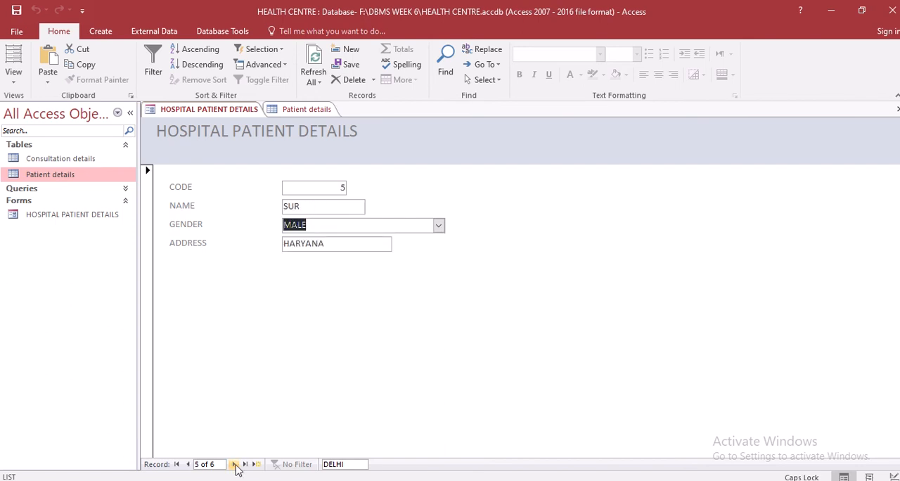
{"action": "left_click", "coordinate": [235, 465]}
{"action": "left_click", "coordinate": [235, 465]}
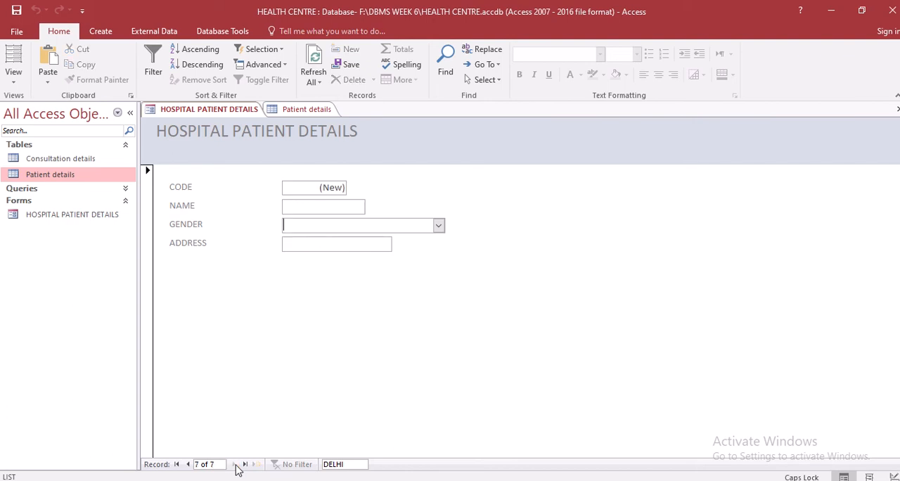
{"action": "left_click", "coordinate": [337, 187]}
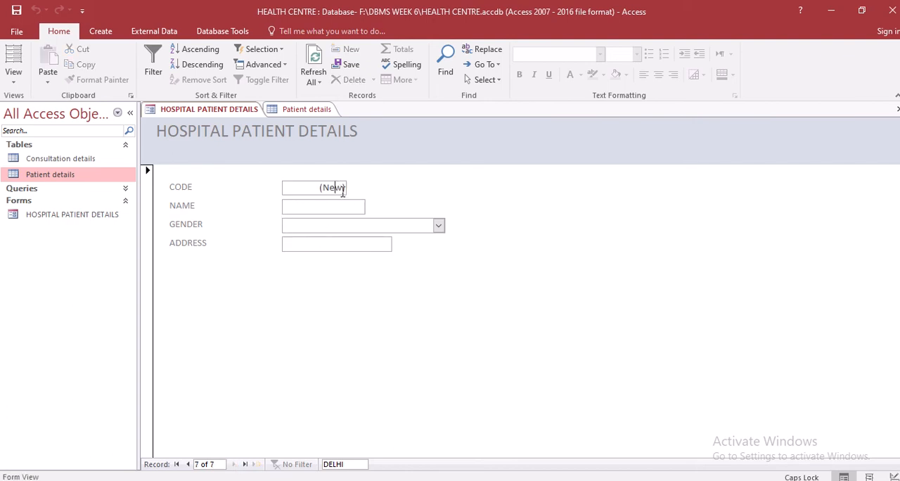
{"action": "left_click", "coordinate": [188, 464]}
{"action": "left_click", "coordinate": [234, 464]}
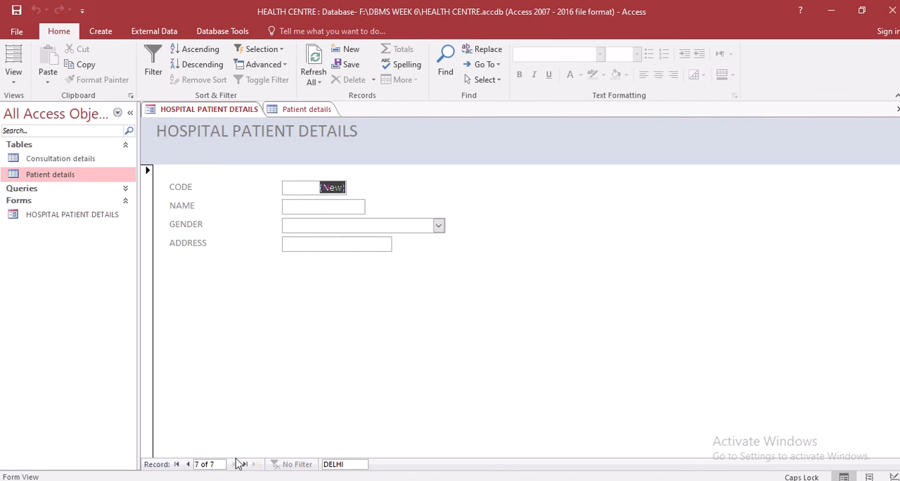
{"action": "key", "text": "7"}
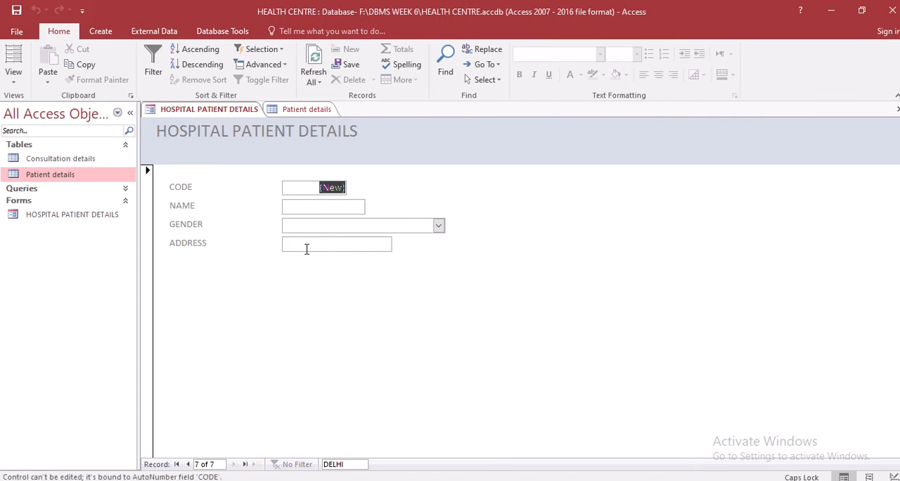
{"action": "left_click", "coordinate": [331, 206]}
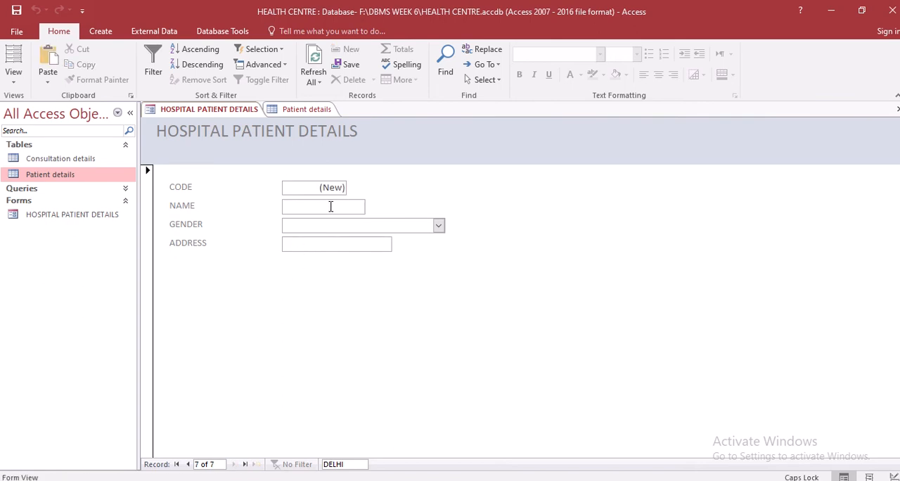
{"action": "type", "text": "SR"}
{"action": "key", "text": "BackSpace"}
{"action": "key", "text": "BackSpace"}
{"action": "key", "text": "Tab"}
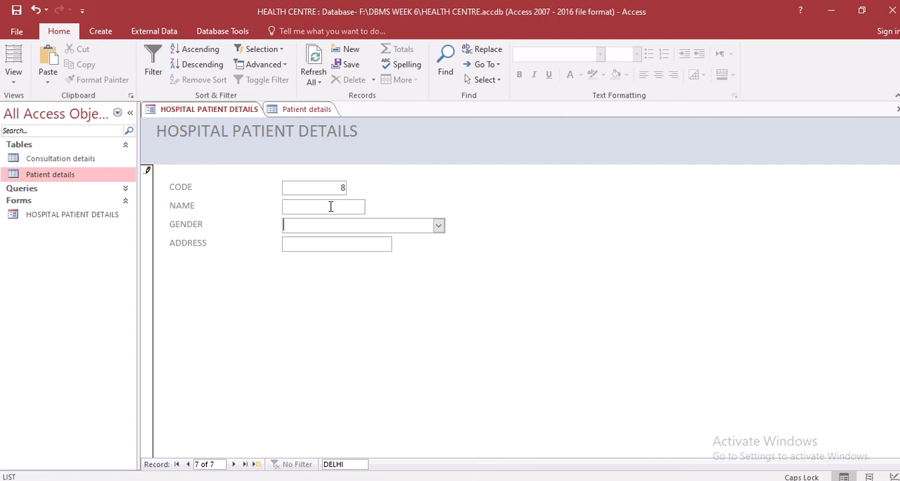
Enter H as the NAME of the new patient record in the HOSPITAL PATIENT DETAILS form
{"action": "left_click", "coordinate": [331, 206]}
{"action": "type", "text": "PRIYA"}
{"action": "key", "text": "BackSpace"}
{"action": "key", "text": "BackSpace"}
{"action": "key", "text": "BackSpace"}
{"action": "key", "text": "BackSpace"}
{"action": "key", "text": "BackSpace"}
{"action": "key", "text": "Tab"}
Set the new patient record's GENDER to FEMALE and its ADDRESS to KERALA
{"action": "left_click", "coordinate": [438, 225]}
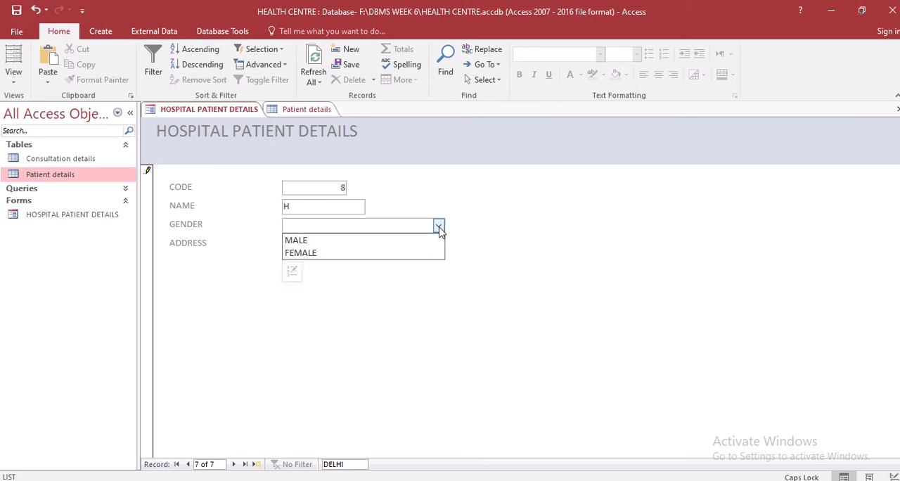
{"action": "left_click", "coordinate": [427, 254]}
{"action": "left_click", "coordinate": [369, 242]}
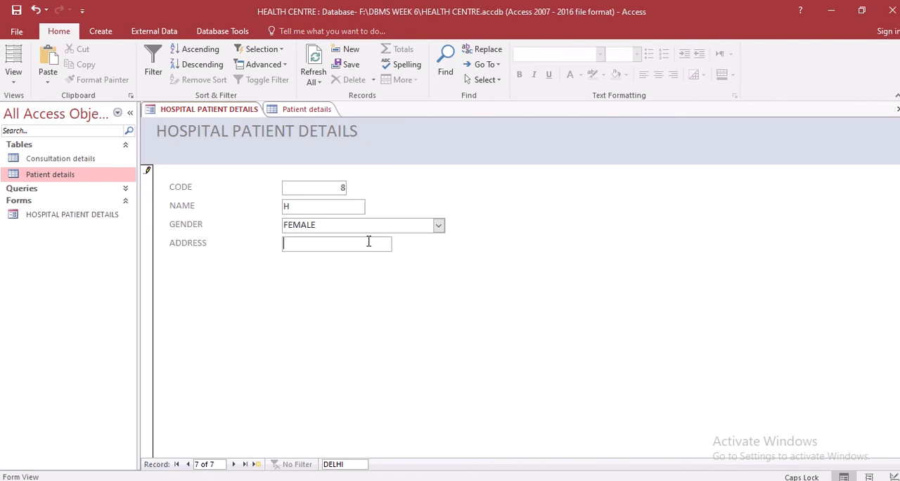
{"action": "type", "text": "KERALA"}
Close the HOSPITAL PATIENT DETAILS form and dismiss the Field List beside the Patient details table
{"action": "right_click", "coordinate": [236, 119]}
{"action": "left_click", "coordinate": [260, 135]}
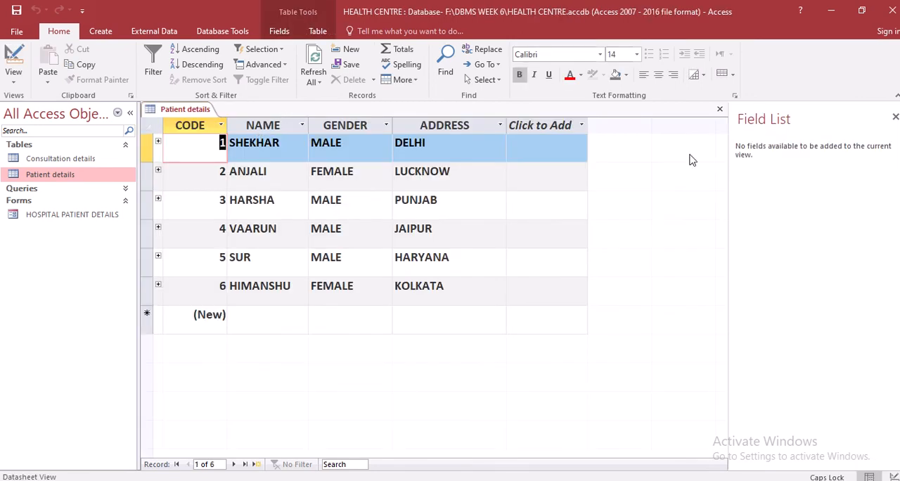
{"action": "left_click", "coordinate": [896, 116]}
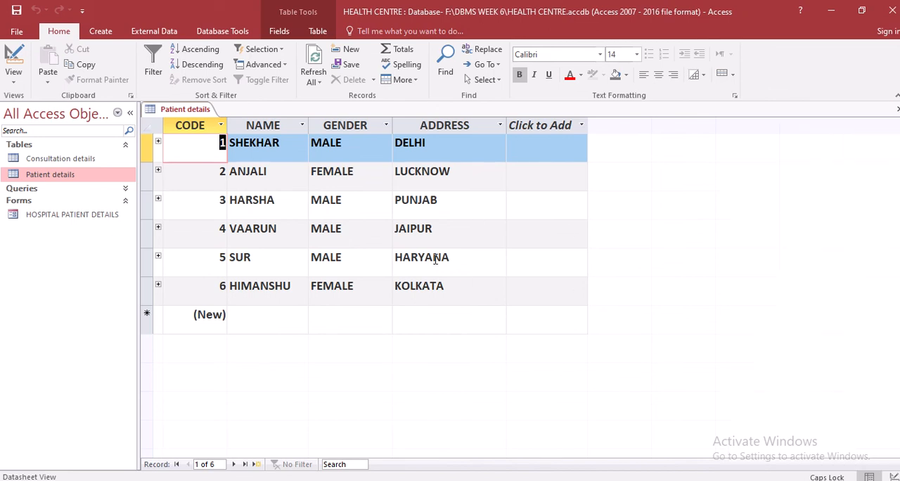
Reopen the HOSPITAL PATIENT DETAILS form and browse back and forth through its records to check the newly added patient
{"action": "double_click", "coordinate": [64, 217]}
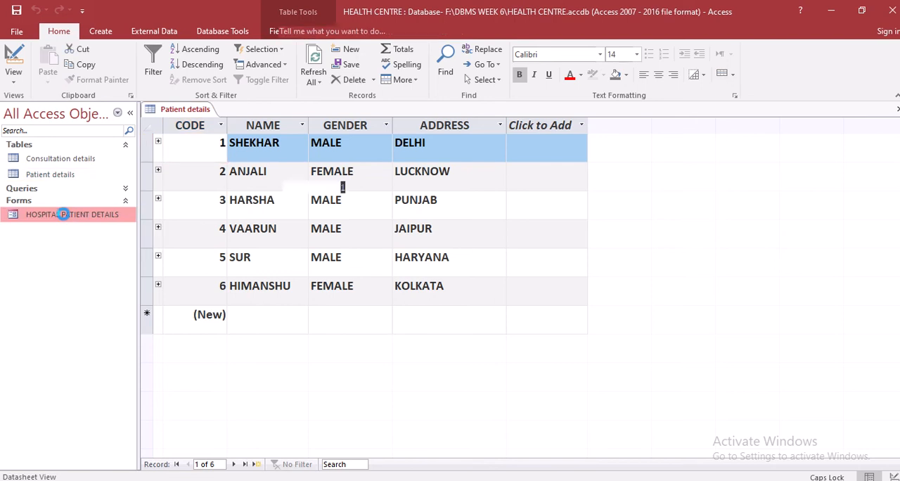
{"action": "left_click", "coordinate": [234, 465]}
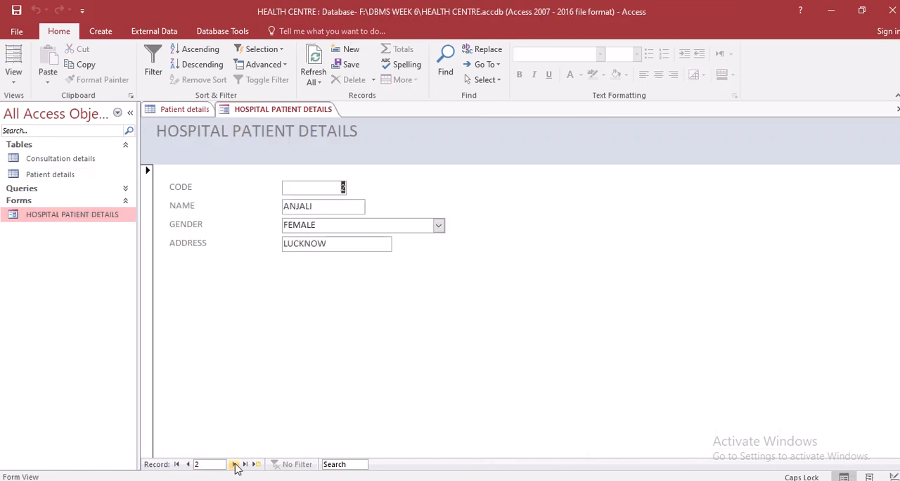
{"action": "left_click", "coordinate": [234, 464]}
{"action": "left_click", "coordinate": [234, 464]}
{"action": "left_click", "coordinate": [234, 464]}
{"action": "left_click", "coordinate": [234, 464]}
{"action": "left_click", "coordinate": [235, 464]}
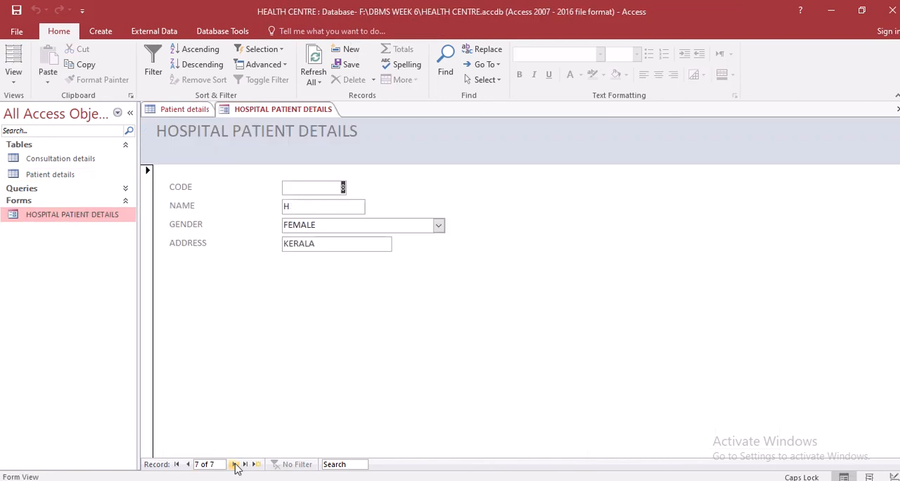
{"action": "left_click", "coordinate": [234, 464]}
{"action": "left_click", "coordinate": [188, 464]}
{"action": "left_click", "coordinate": [188, 464]}
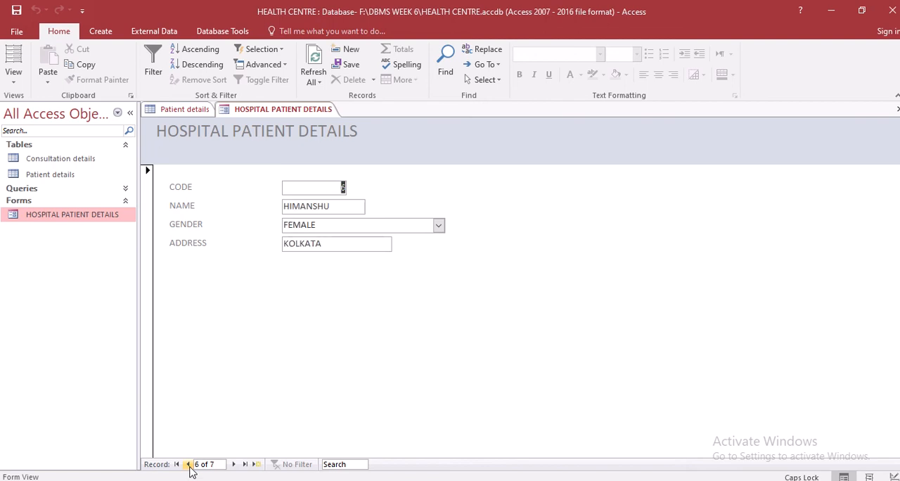
{"action": "left_click", "coordinate": [188, 465]}
{"action": "left_click", "coordinate": [188, 464]}
{"action": "left_click", "coordinate": [234, 465]}
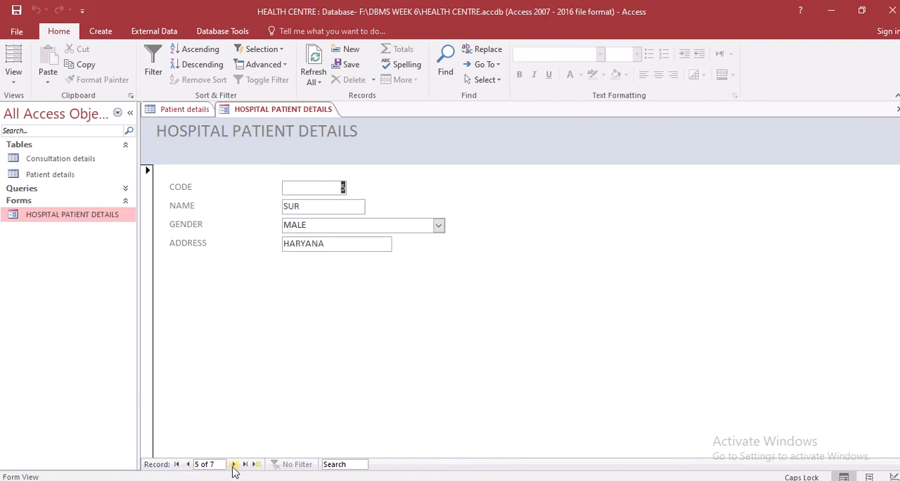
{"action": "left_click", "coordinate": [234, 464]}
{"action": "left_click", "coordinate": [234, 465]}
{"action": "left_click", "coordinate": [234, 464]}
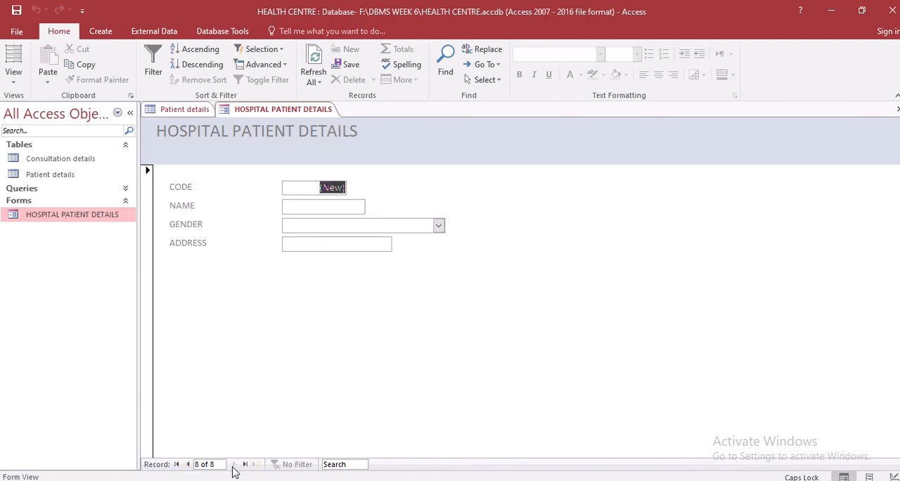
{"action": "left_click", "coordinate": [188, 464]}
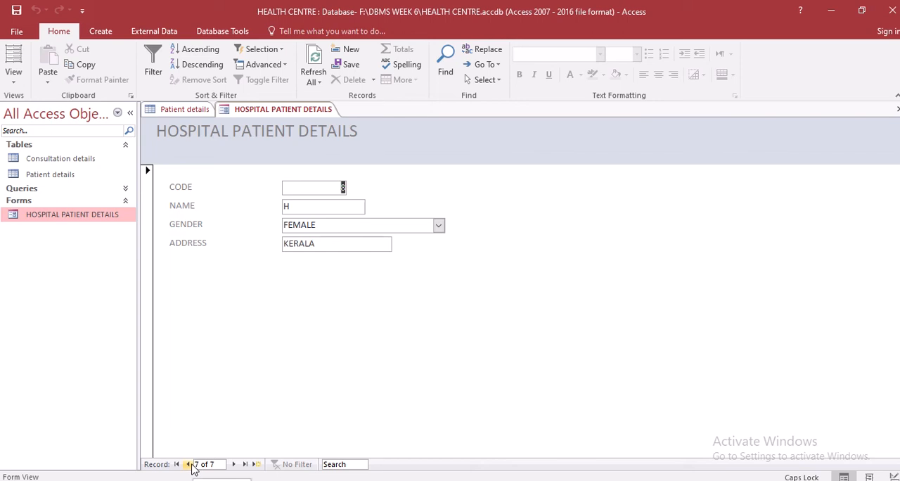
{"action": "left_click", "coordinate": [189, 465]}
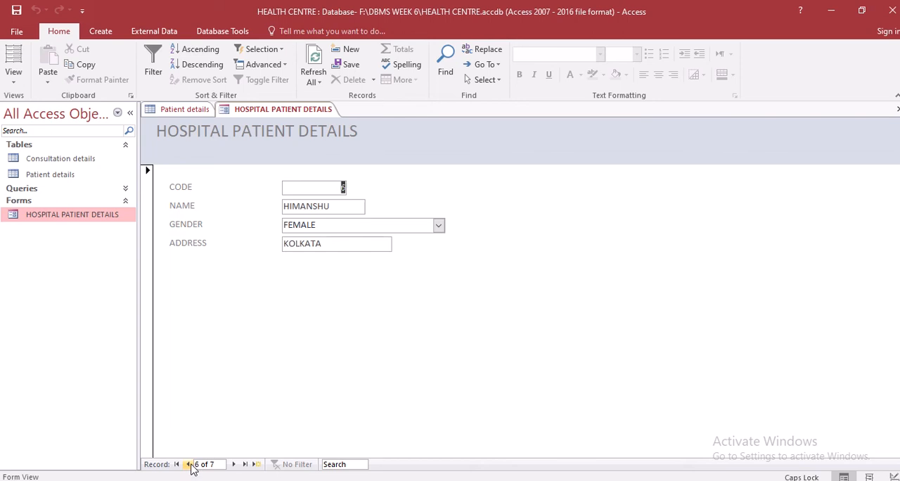
{"action": "left_click", "coordinate": [234, 464]}
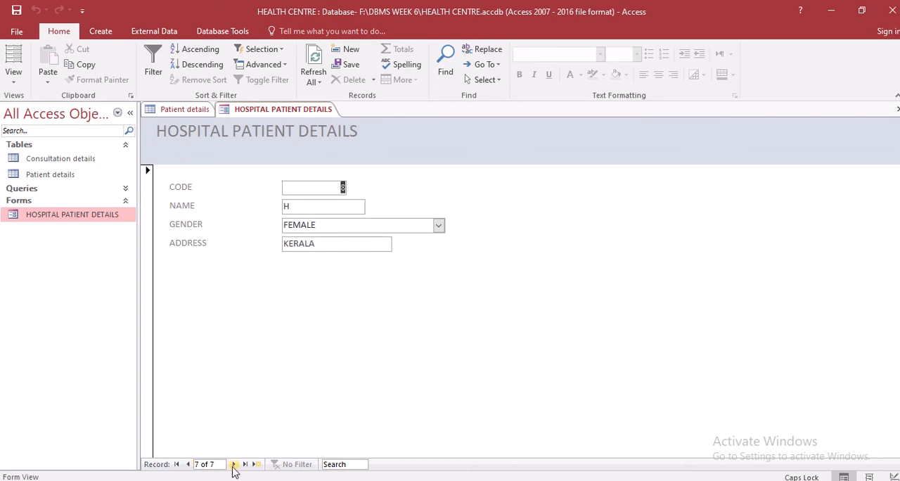
{"action": "left_click", "coordinate": [234, 464]}
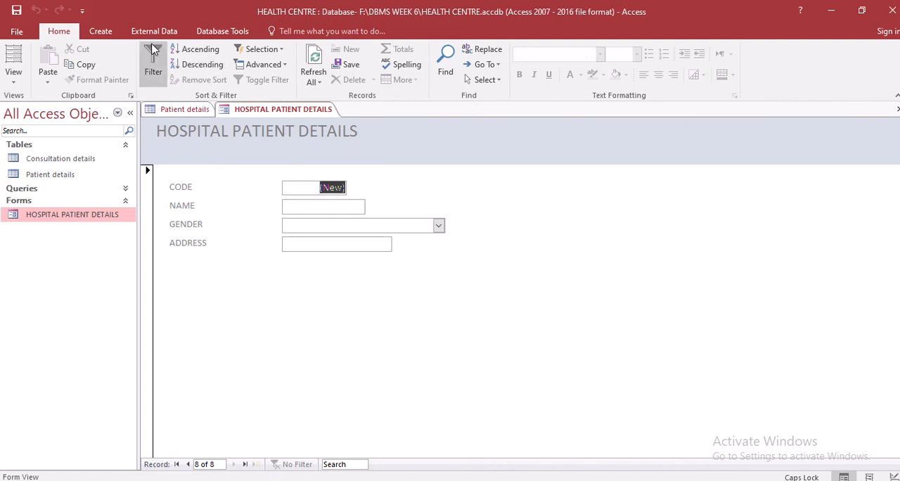
Start a new form with the Form Wizard and add all fields of the Patient details table
{"action": "left_click", "coordinate": [101, 31]}
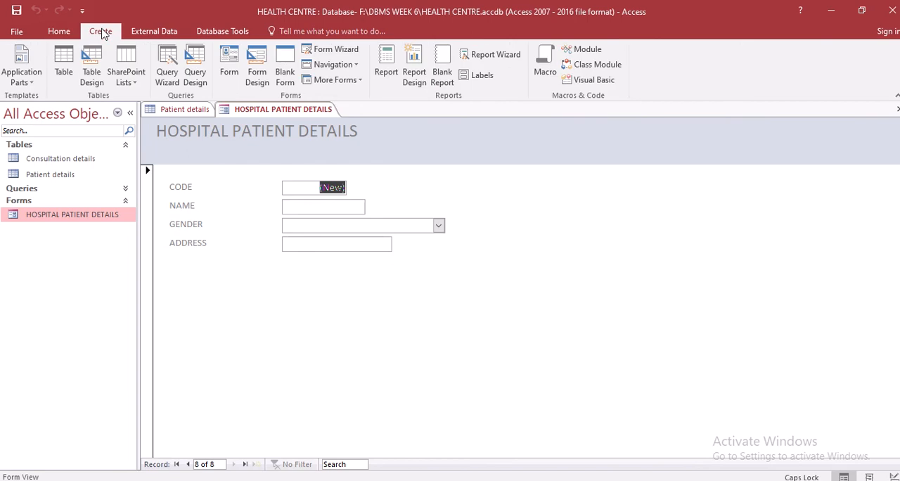
{"action": "left_click", "coordinate": [346, 49]}
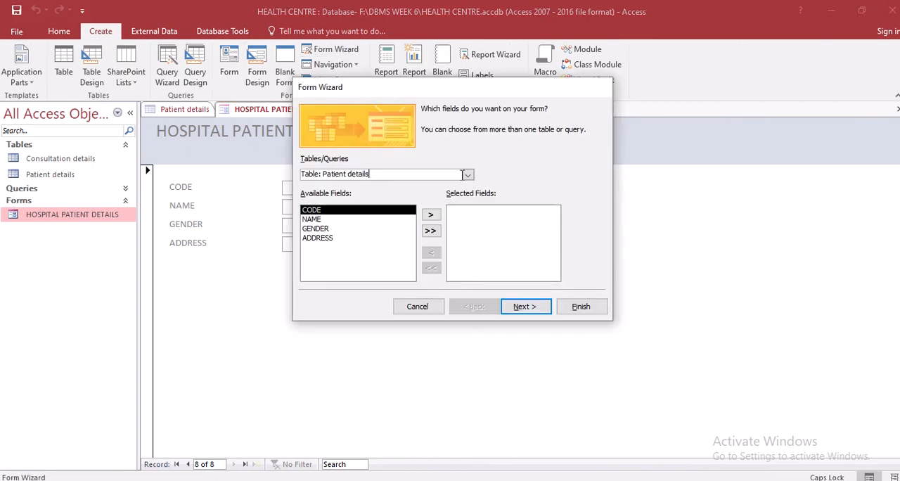
{"action": "left_click", "coordinate": [466, 174]}
{"action": "left_click", "coordinate": [457, 185]}
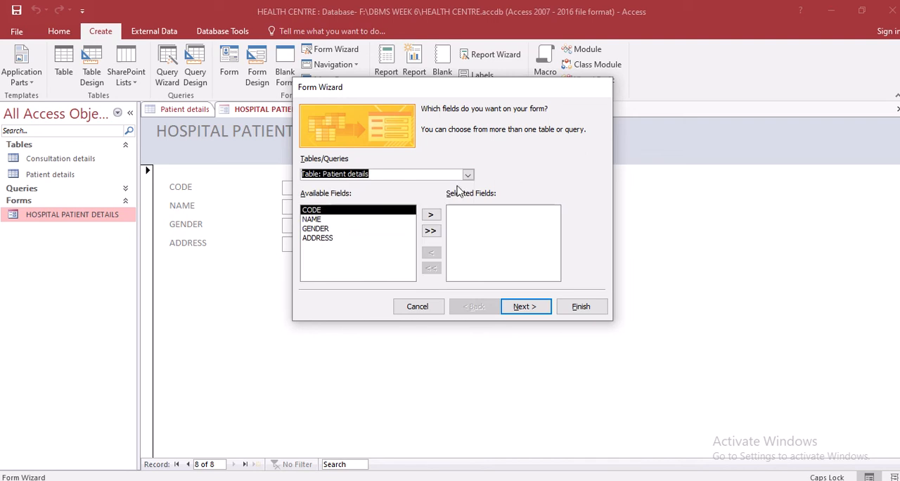
{"action": "left_click", "coordinate": [467, 174]}
{"action": "left_click", "coordinate": [466, 182]}
{"action": "left_click", "coordinate": [430, 231]}
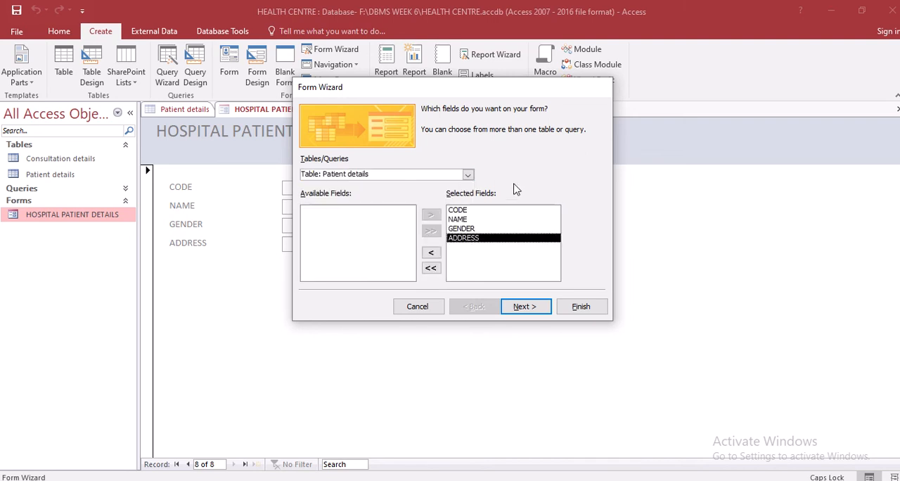
Switch the Form Wizard's source to the Consultation details table
{"action": "left_click", "coordinate": [467, 175]}
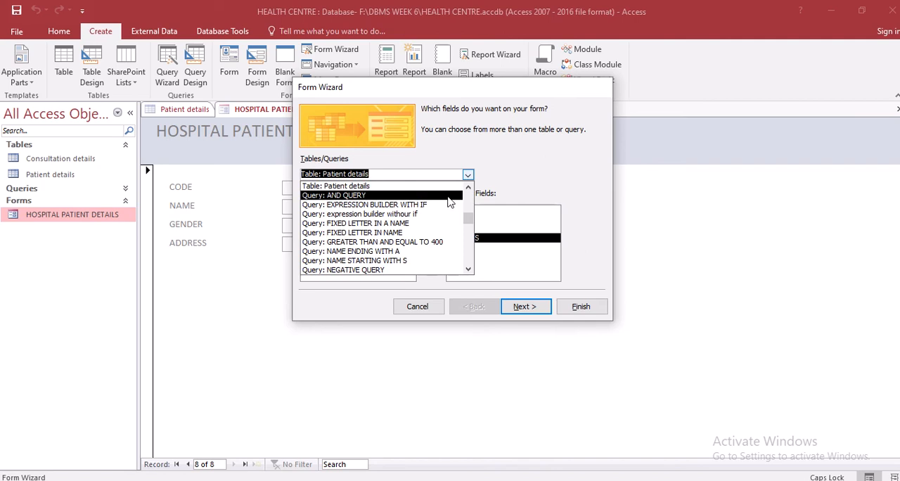
{"action": "scroll", "coordinate": [469, 224], "scroll_direction": "up", "scroll_amount": 1}
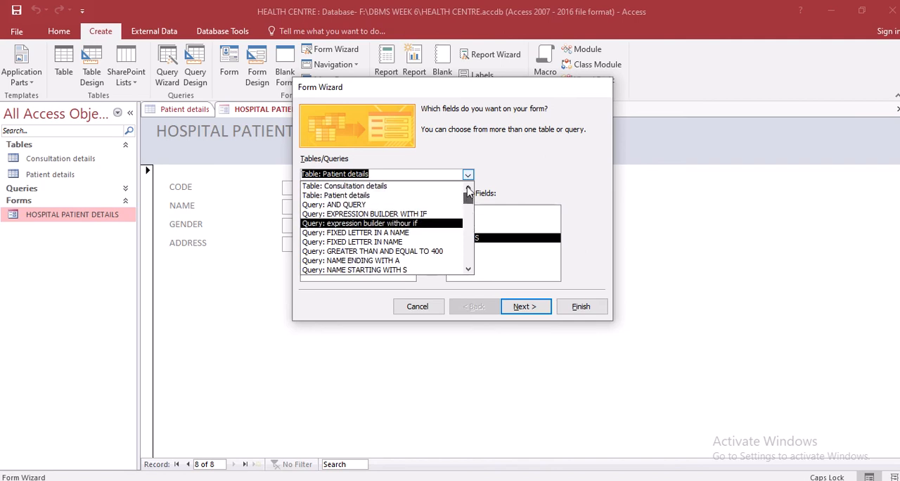
{"action": "left_click", "coordinate": [443, 187]}
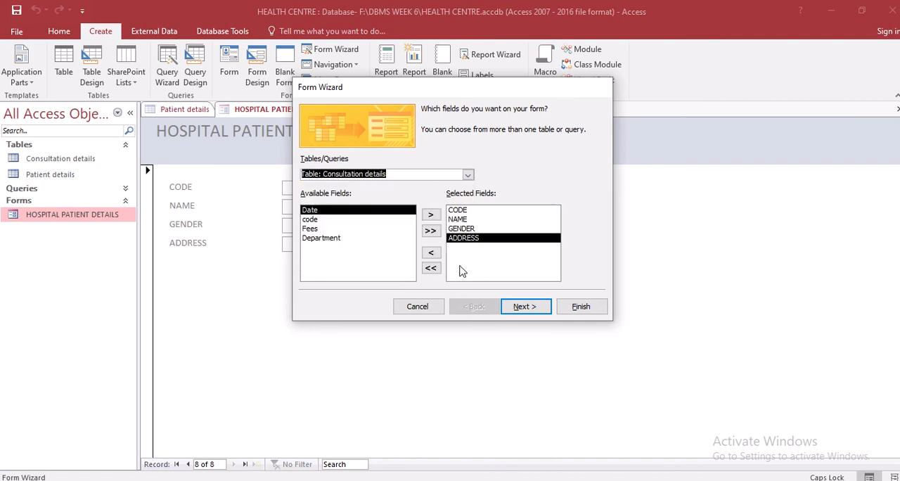
Choose the Tabular layout for the new form and continue to its title
{"action": "left_click", "coordinate": [533, 315]}
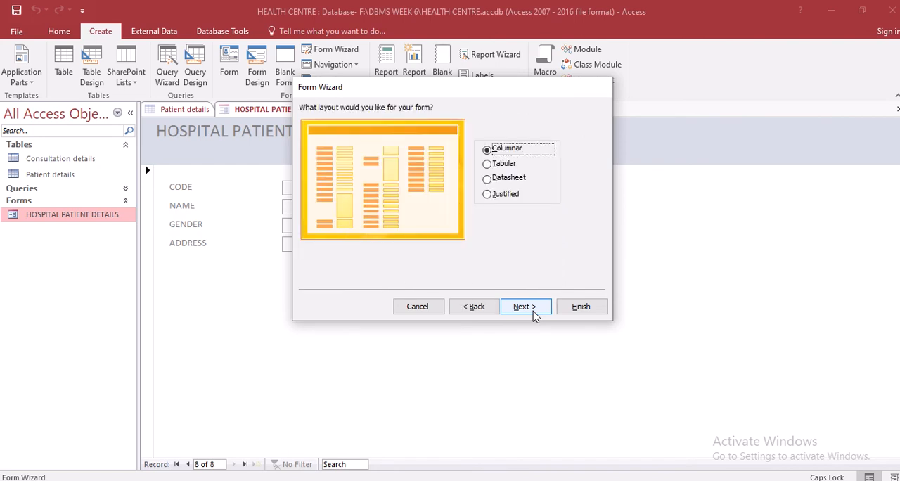
{"action": "left_click", "coordinate": [501, 166]}
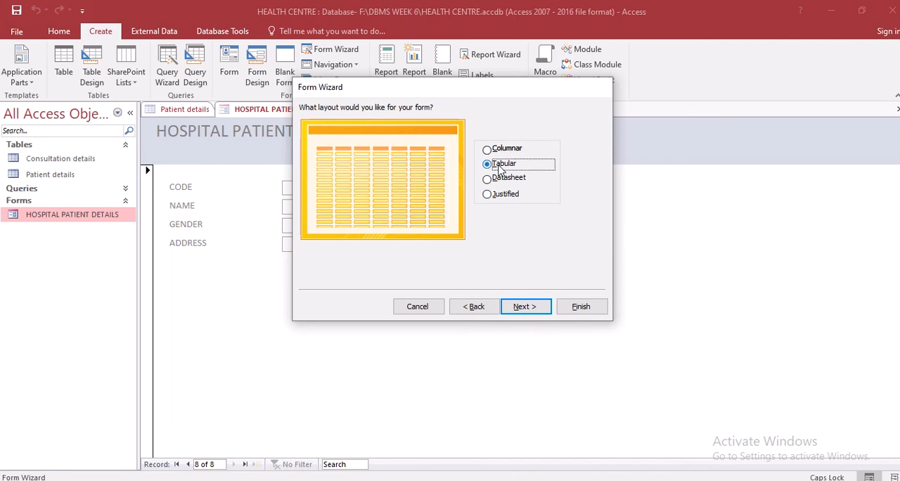
{"action": "left_click", "coordinate": [526, 309]}
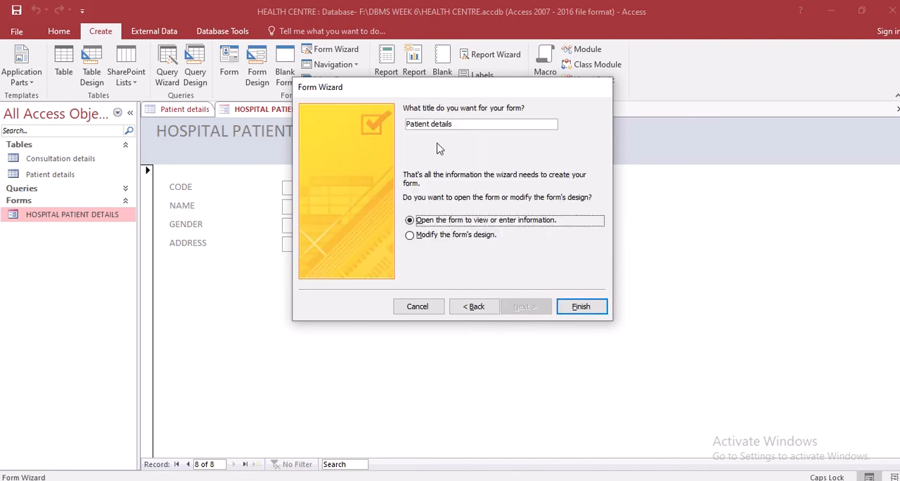
{"action": "left_click", "coordinate": [516, 127]}
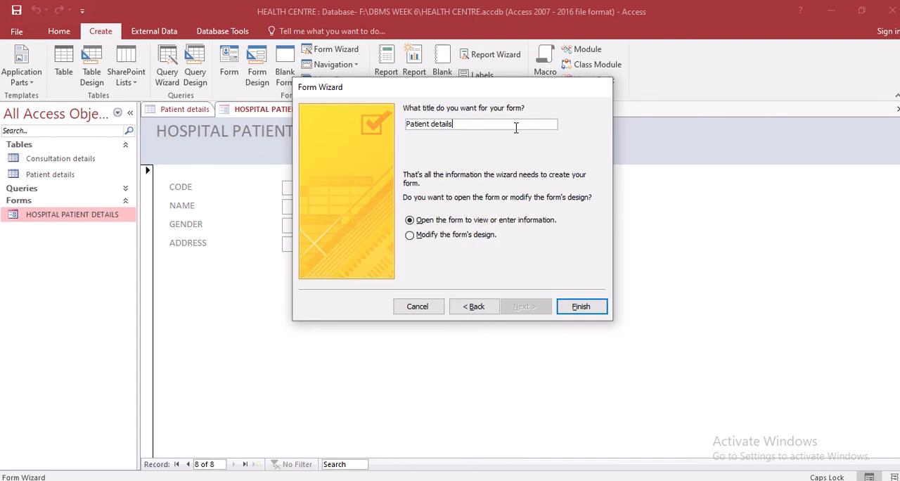
{"action": "type", "text": "LINKED FORM"}
Go back to the Form Wizard's field selection and set the source to the Patient details table
{"action": "left_click", "coordinate": [473, 311]}
{"action": "left_click", "coordinate": [473, 311]}
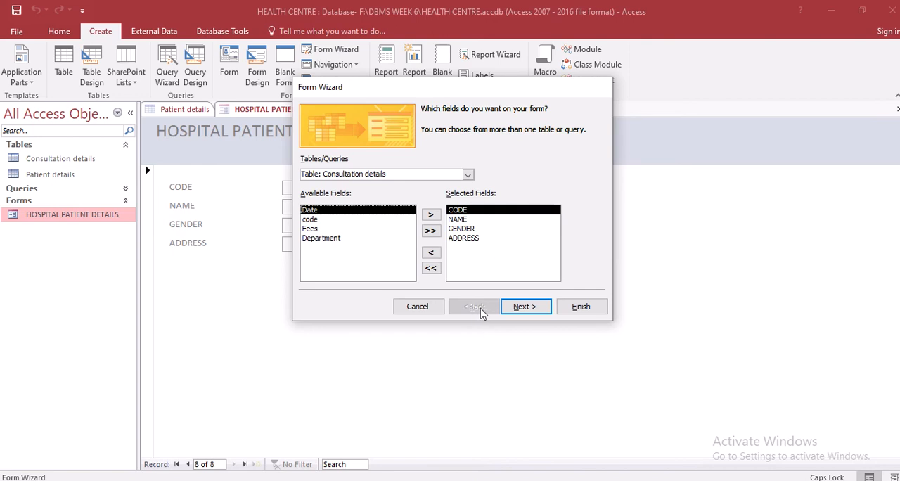
{"action": "left_click", "coordinate": [524, 306]}
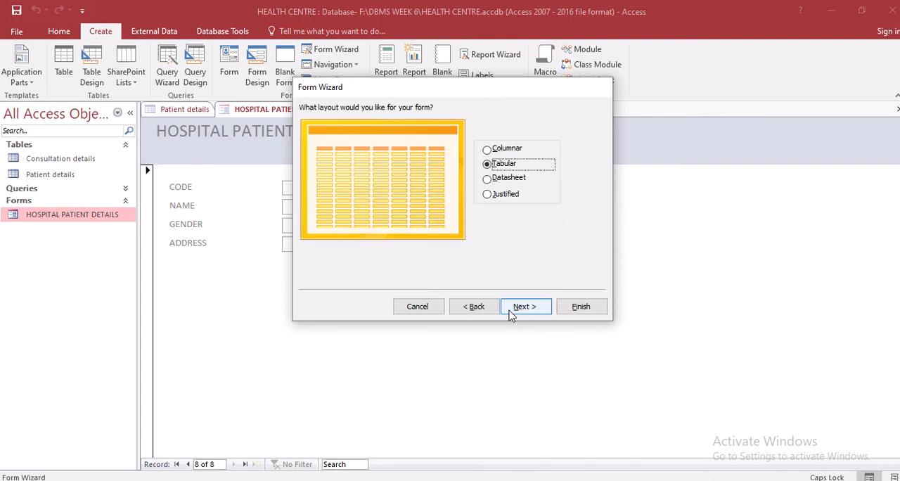
{"action": "left_click", "coordinate": [476, 307]}
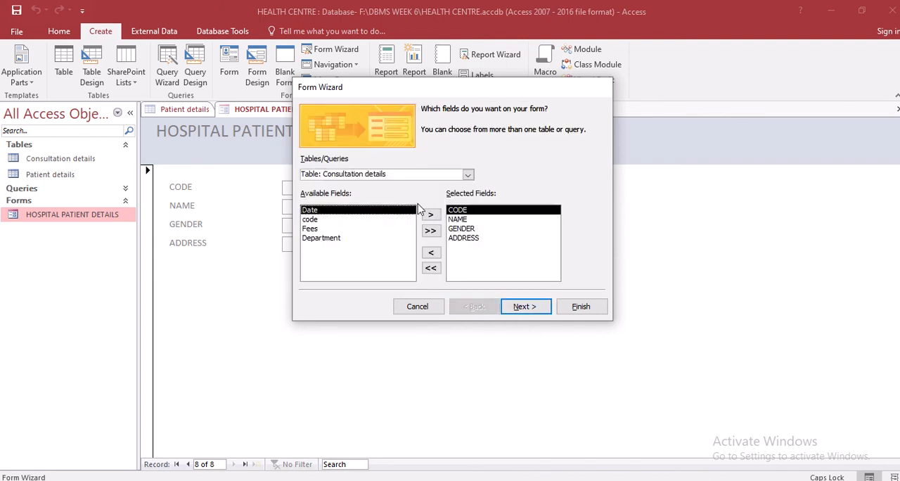
{"action": "left_click", "coordinate": [468, 176]}
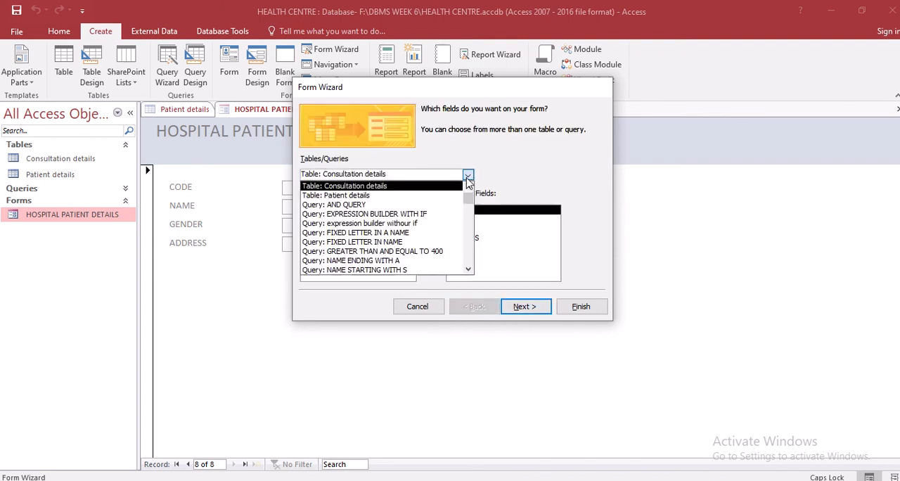
{"action": "left_click", "coordinate": [445, 195]}
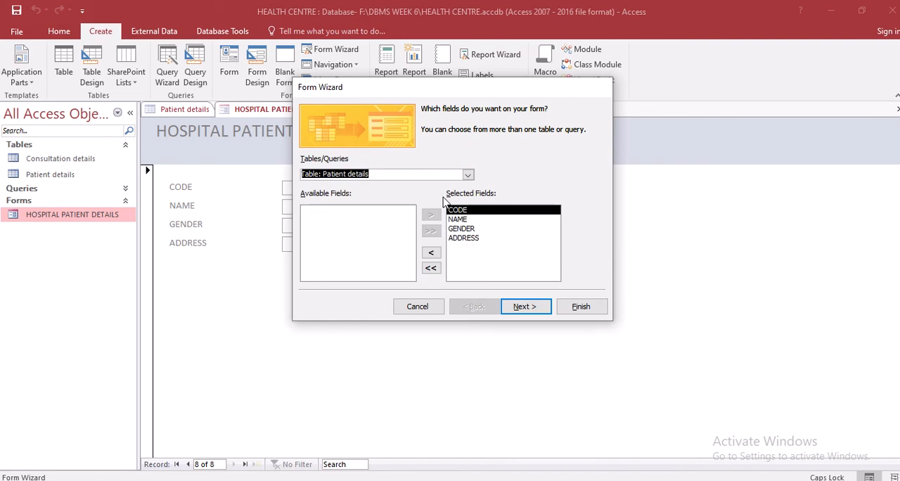
Switch the Form Wizard's source to the Consultation details table and add all of its fields to the selected fields
{"action": "left_click", "coordinate": [369, 226]}
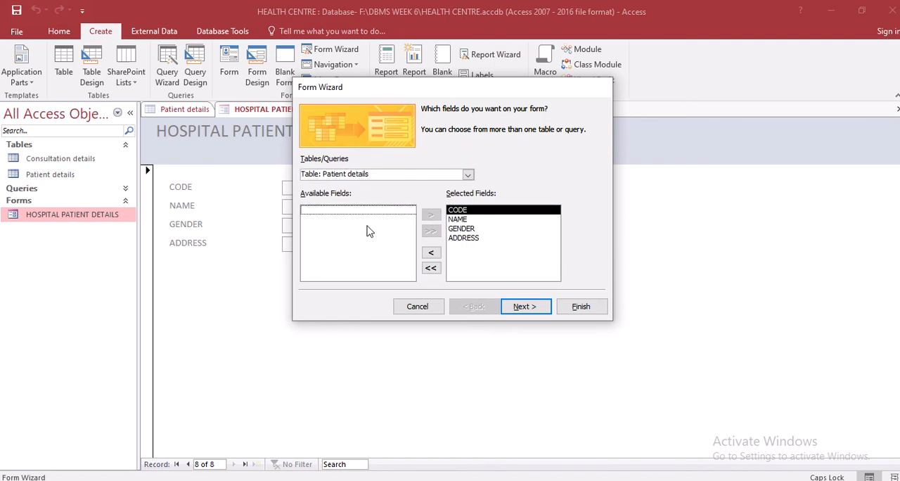
{"action": "left_click", "coordinate": [468, 174]}
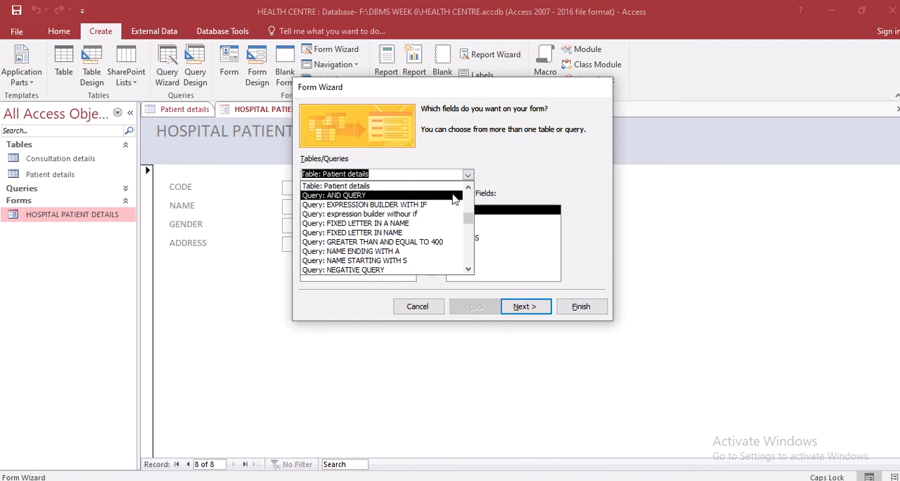
{"action": "scroll", "coordinate": [464, 214], "scroll_direction": "up", "scroll_amount": 1}
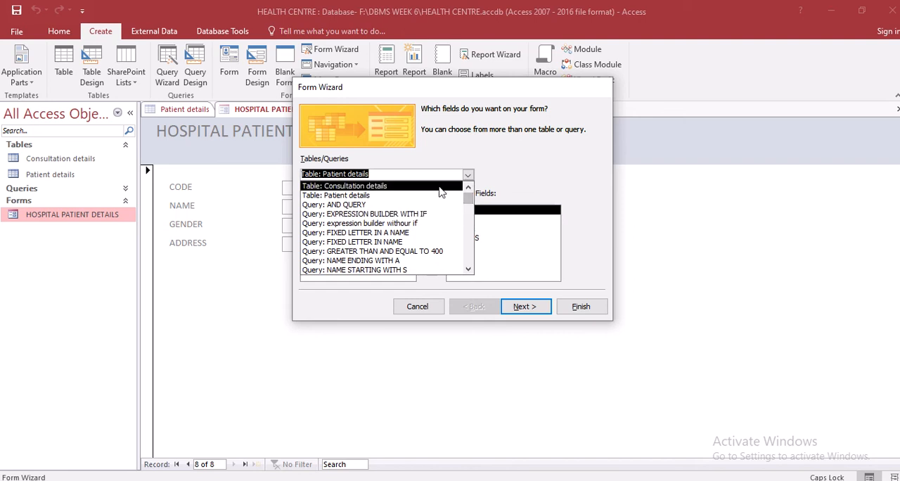
{"action": "left_click", "coordinate": [441, 187]}
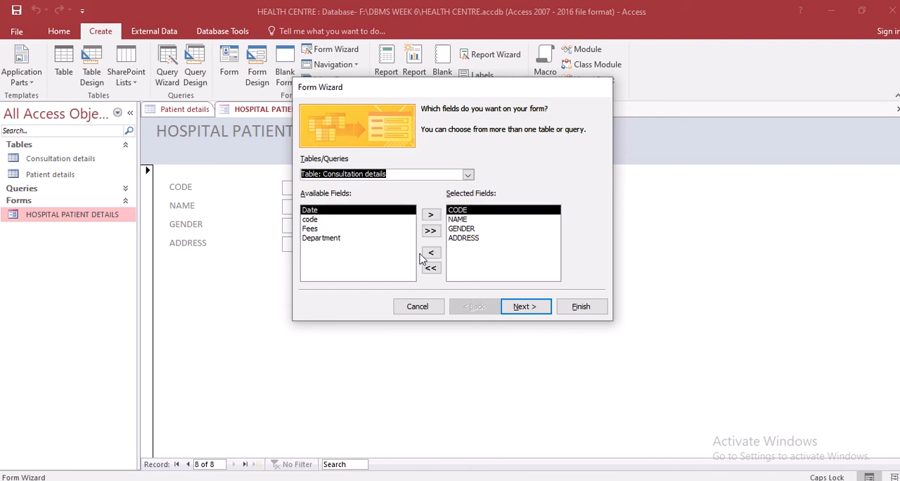
{"action": "left_click", "coordinate": [431, 230]}
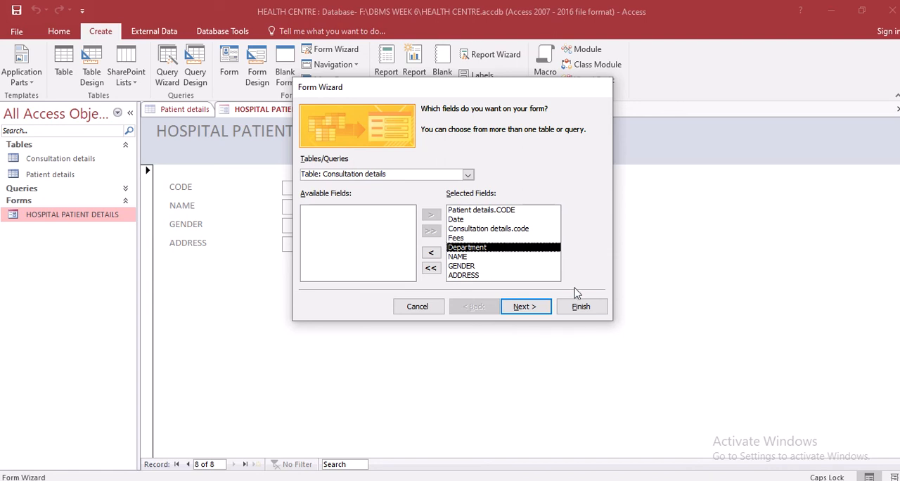
Preview the linked forms option, then keep the data viewed by Patient details as a form with subform(s) and continue
{"action": "left_click", "coordinate": [536, 310]}
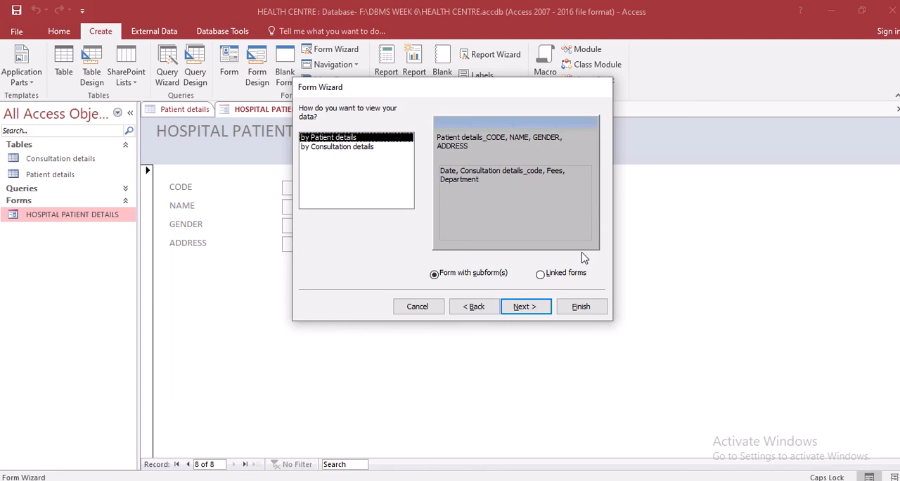
{"action": "left_click", "coordinate": [541, 276]}
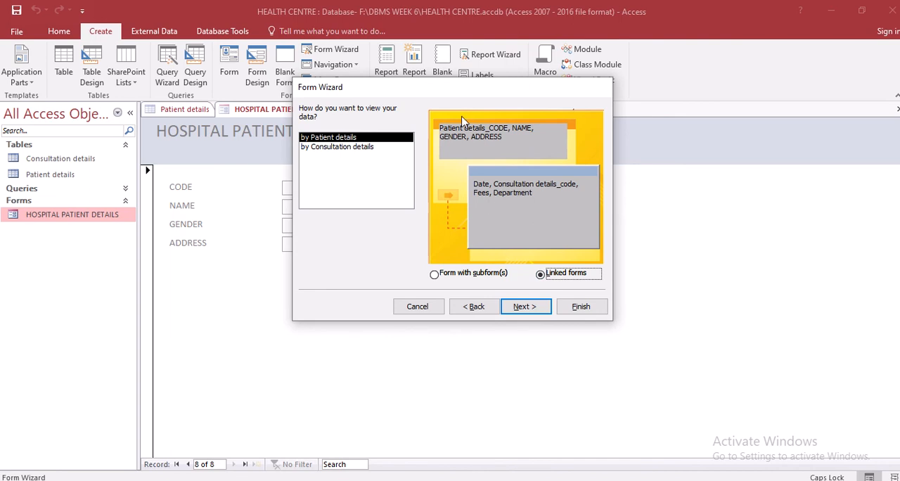
{"action": "left_click", "coordinate": [465, 277]}
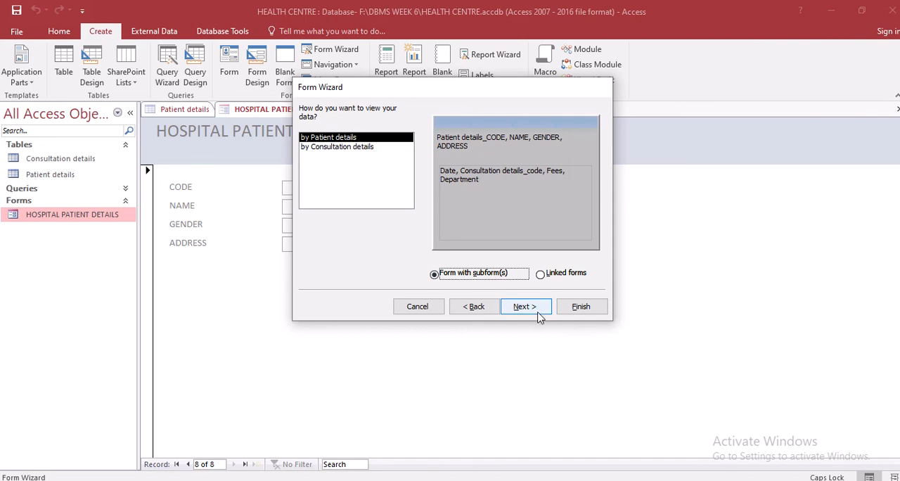
{"action": "left_click", "coordinate": [540, 276]}
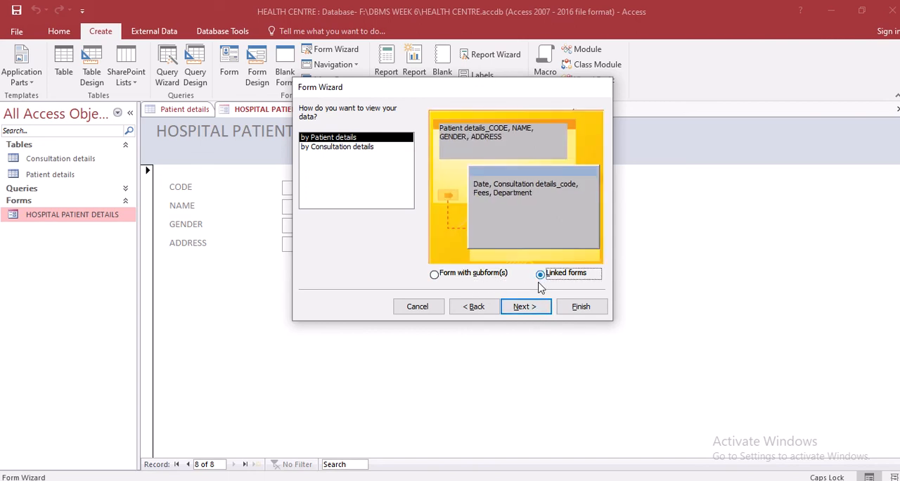
{"action": "left_click", "coordinate": [484, 276]}
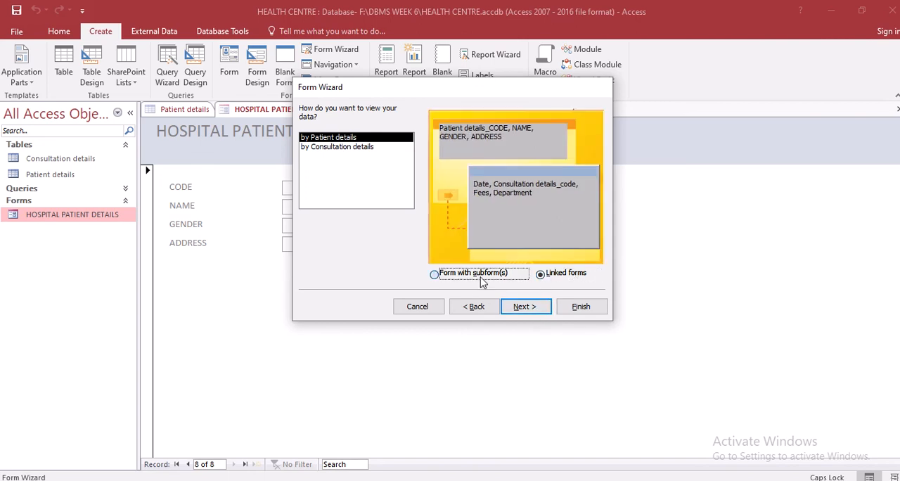
{"action": "left_click", "coordinate": [528, 310]}
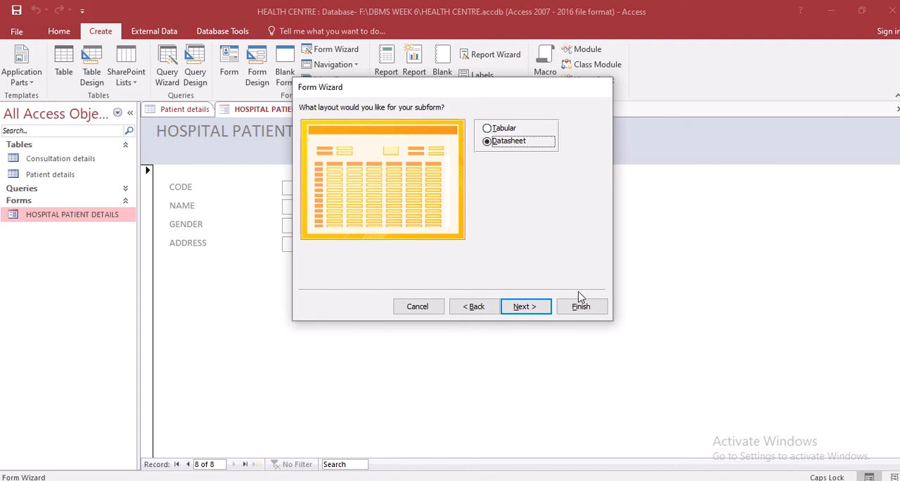
Preview the Tabular layout, keep Datasheet as the subform's layout, and finish creating the form
{"action": "left_click", "coordinate": [496, 129]}
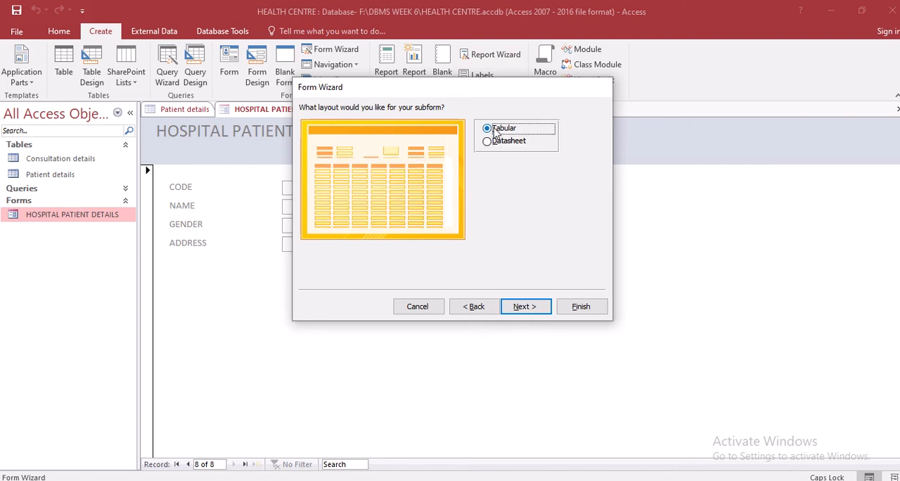
{"action": "left_click", "coordinate": [490, 142]}
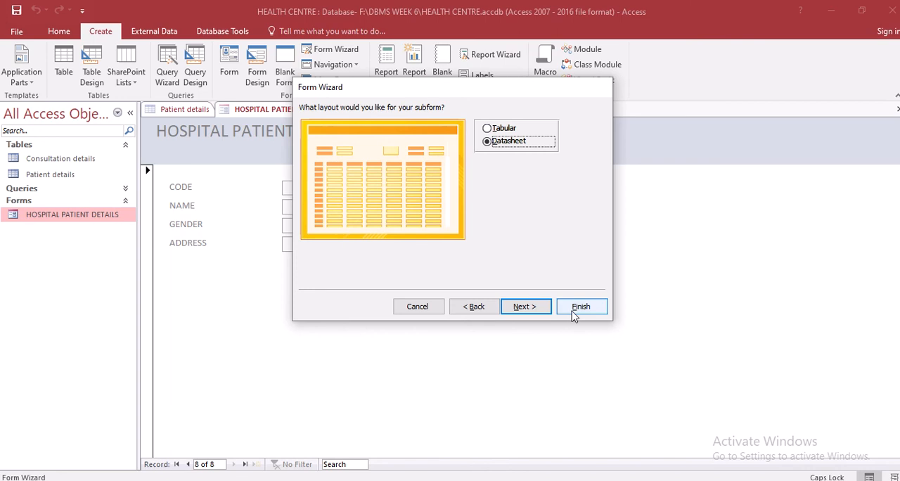
{"action": "left_click", "coordinate": [574, 314]}
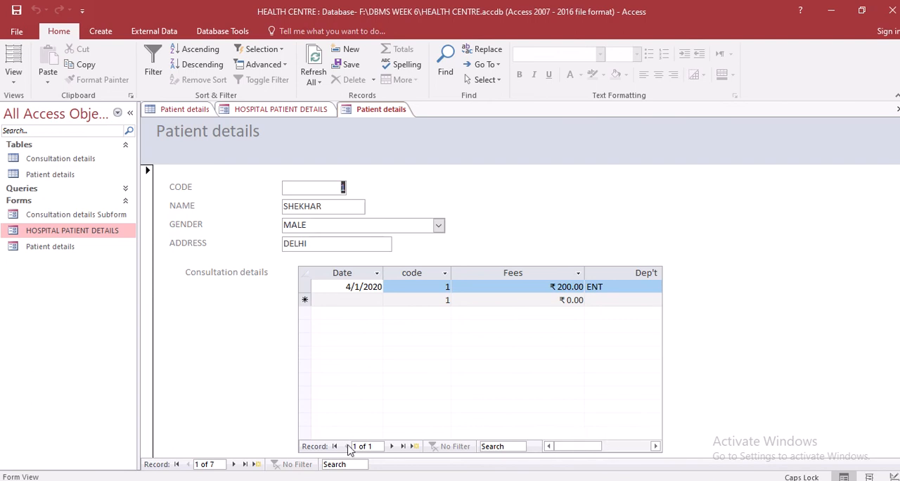
Look through the consultation subform's records and columns in the new Patient details form and go to the second patient
{"action": "left_click", "coordinate": [392, 446]}
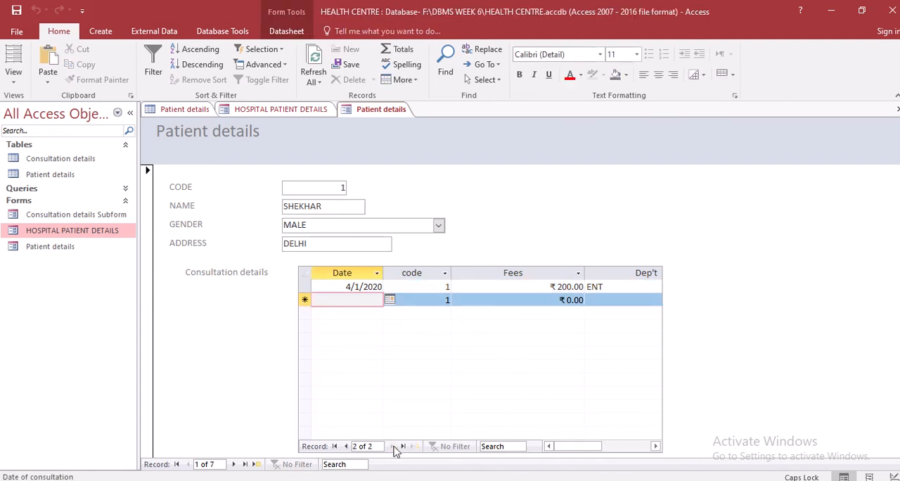
{"action": "left_click", "coordinate": [345, 446]}
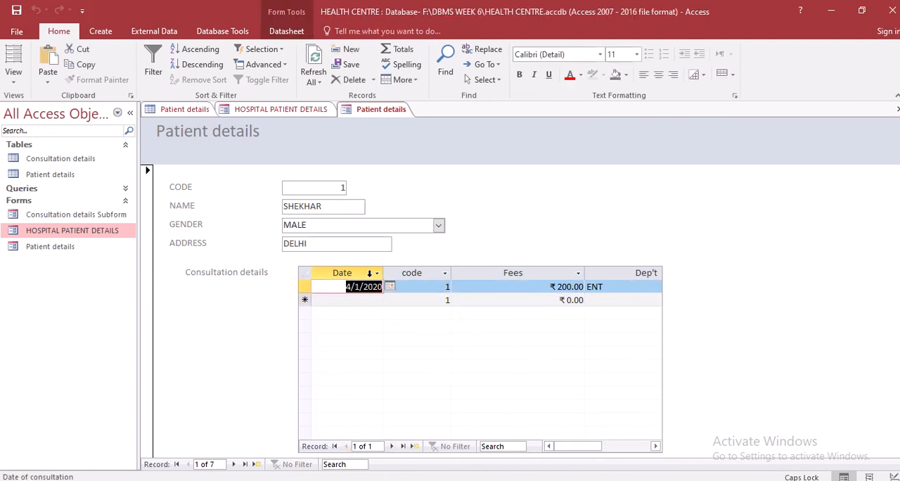
{"action": "left_click", "coordinate": [656, 446]}
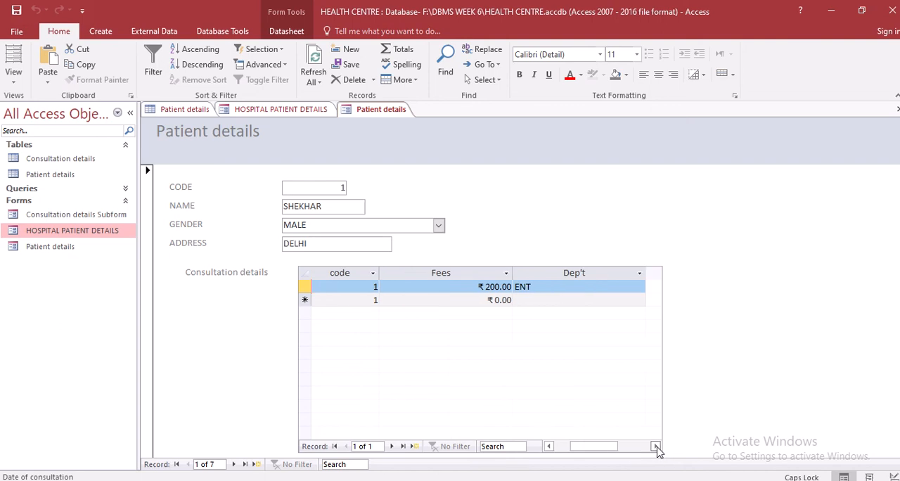
{"action": "left_click", "coordinate": [337, 446]}
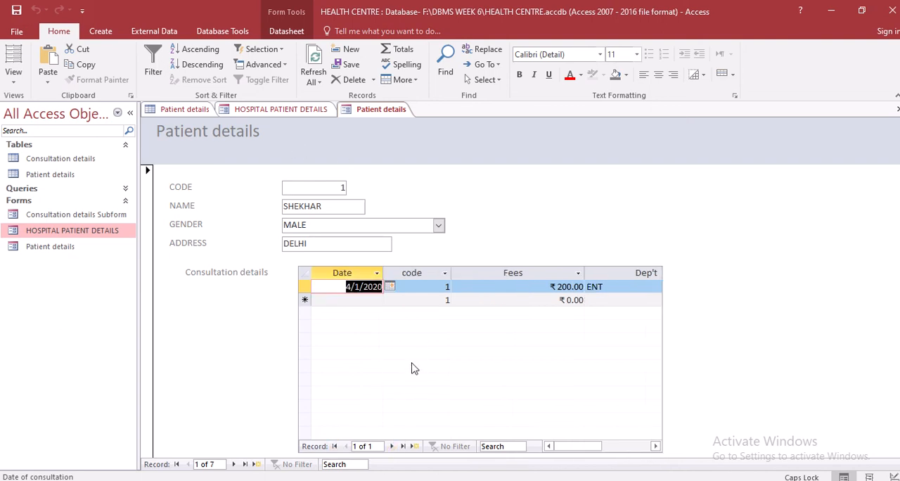
{"action": "left_click", "coordinate": [234, 465]}
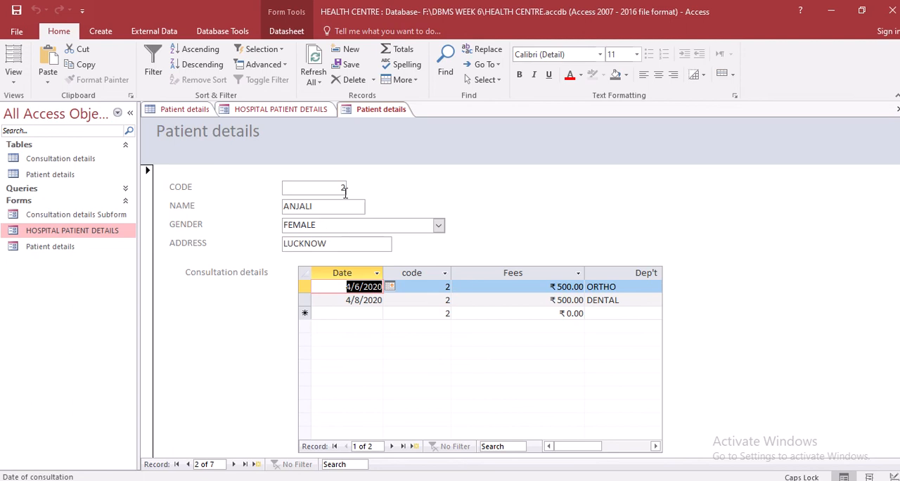
{"action": "right_click", "coordinate": [375, 114]}
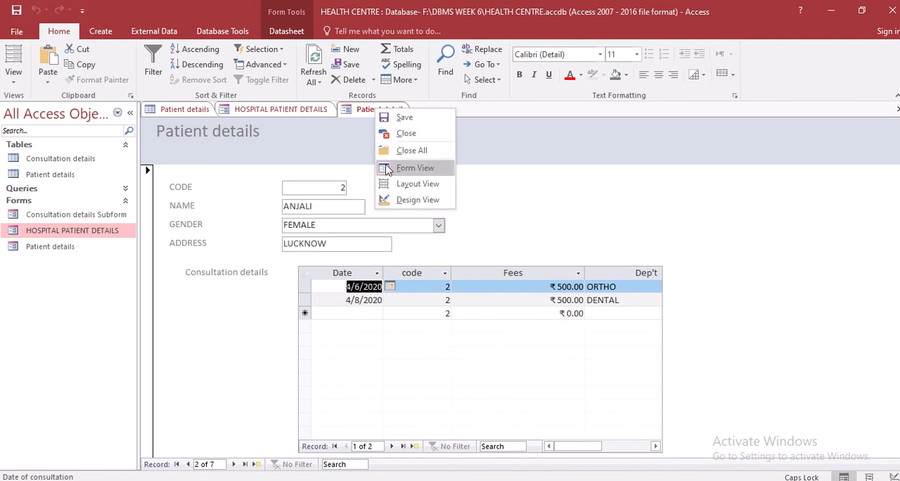
{"action": "left_click", "coordinate": [266, 357]}
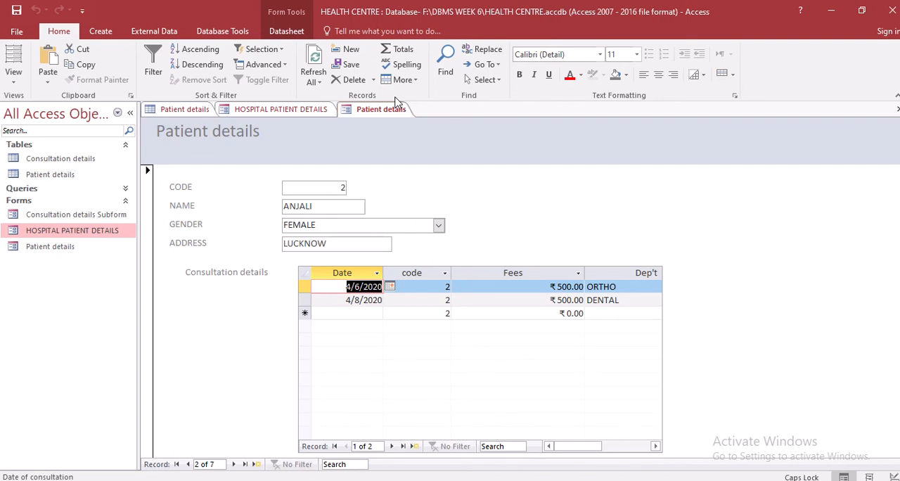
Start another form with the Form Wizard and add all fields from the Patient details and Consultation details tables
{"action": "left_click", "coordinate": [105, 32]}
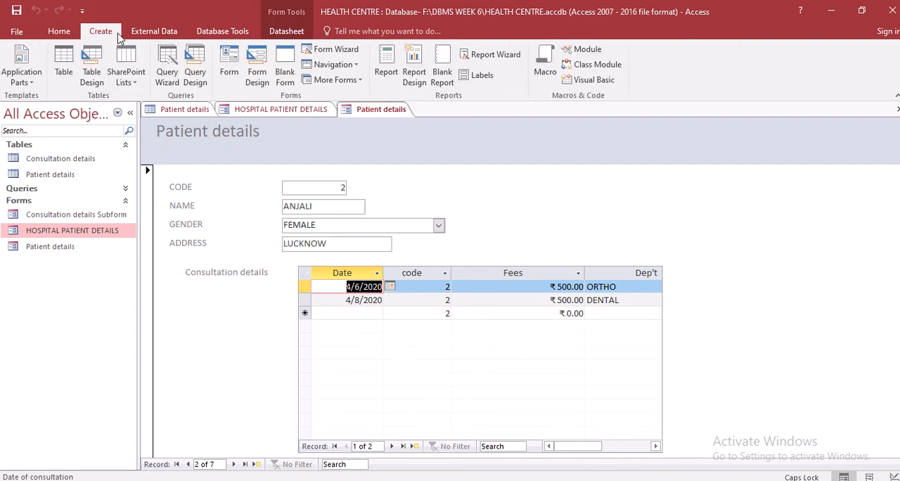
{"action": "left_click", "coordinate": [358, 55]}
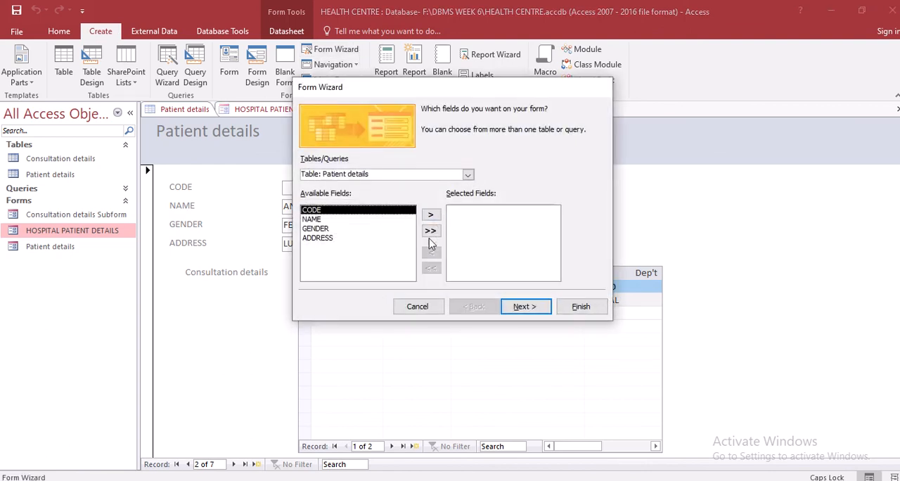
{"action": "left_click", "coordinate": [431, 232]}
{"action": "left_click", "coordinate": [467, 174]}
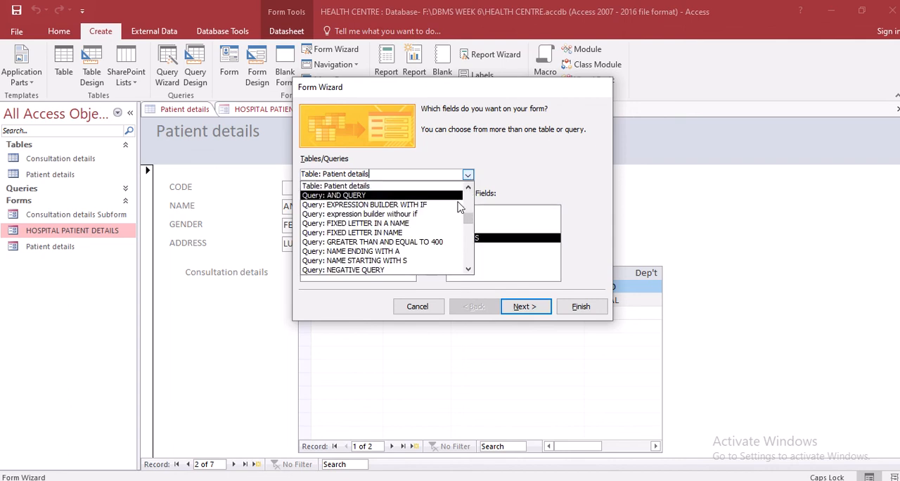
{"action": "scroll", "coordinate": [450, 207], "scroll_direction": "up", "scroll_amount": 1}
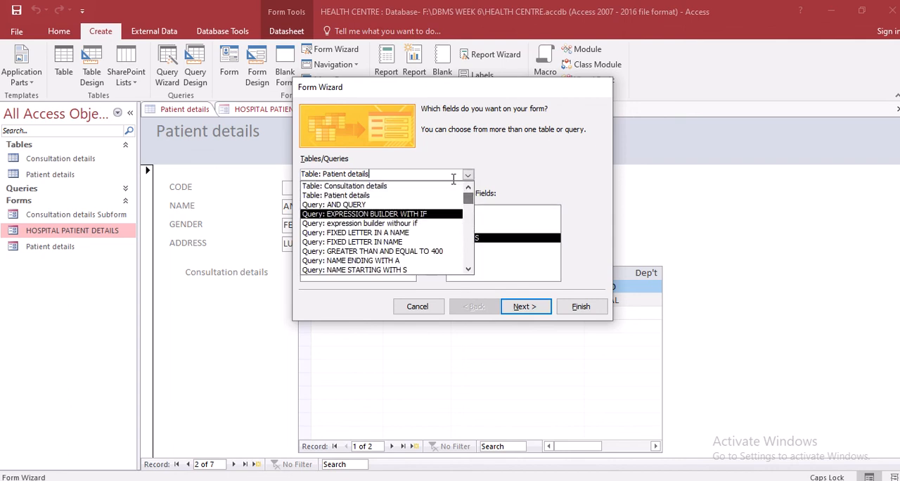
{"action": "left_click", "coordinate": [419, 186]}
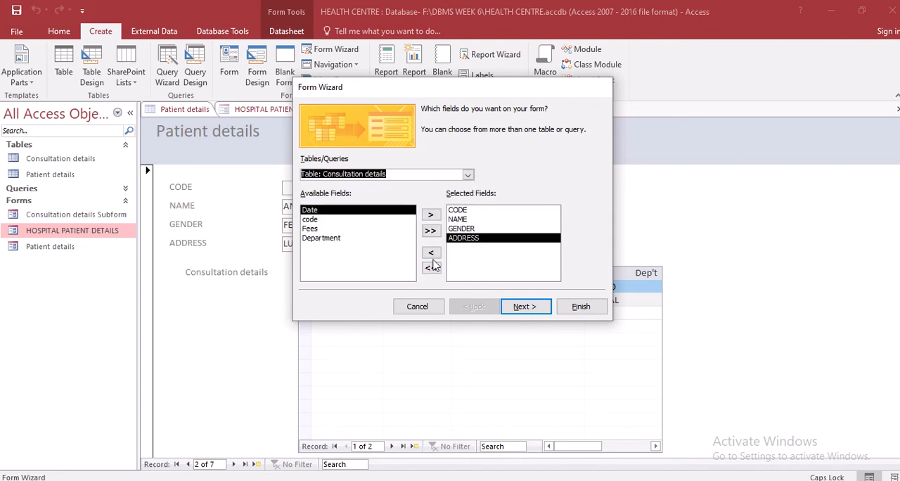
{"action": "left_click", "coordinate": [431, 232]}
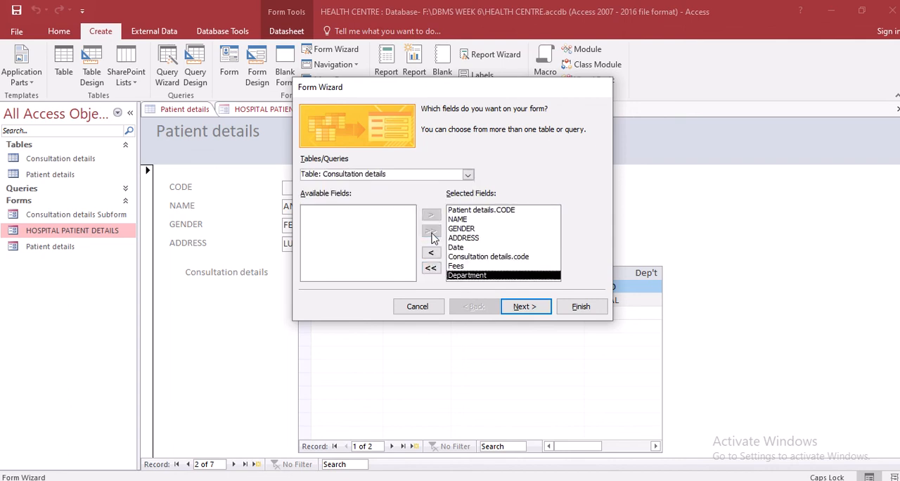
Set the new form to Linked forms viewed by Patient details and finish it with the suggested titles, opening the main form
{"action": "left_click", "coordinate": [531, 313]}
{"action": "left_click", "coordinate": [545, 276]}
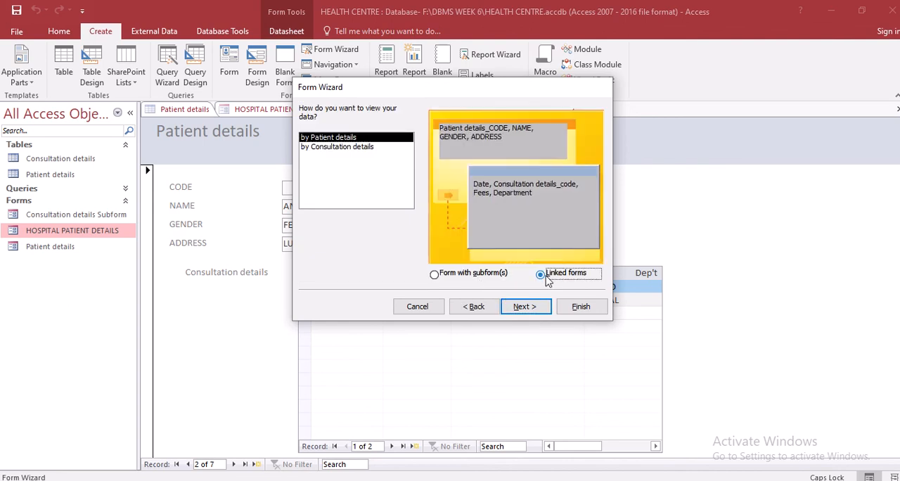
{"action": "left_click", "coordinate": [526, 308]}
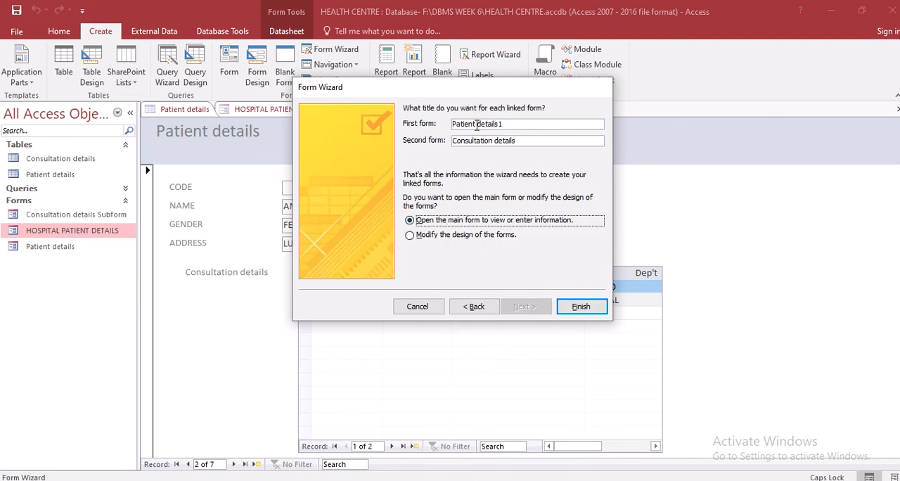
{"action": "left_click", "coordinate": [578, 304]}
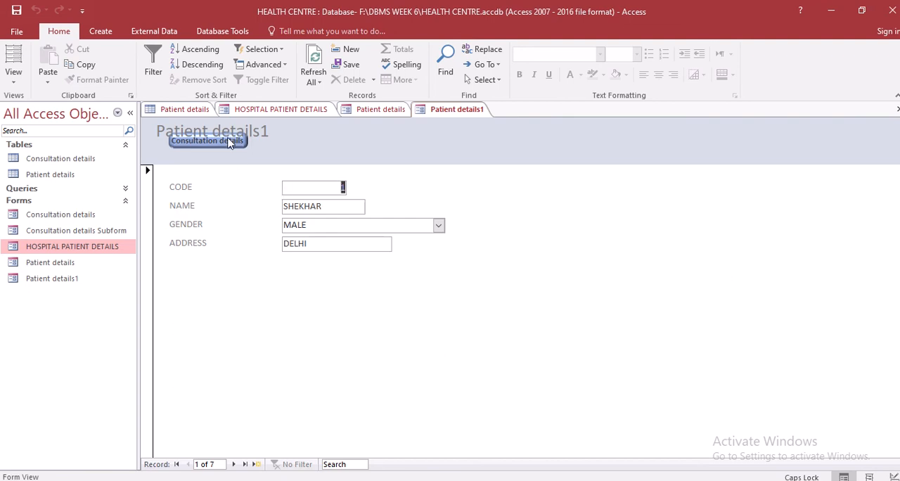
Compare the subform version with the linked Patient details1 form and browse its patient records up to the fifth
{"action": "left_click", "coordinate": [370, 114]}
{"action": "left_click", "coordinate": [442, 110]}
{"action": "left_click", "coordinate": [235, 465]}
{"action": "left_click", "coordinate": [234, 465]}
{"action": "left_click", "coordinate": [234, 466]}
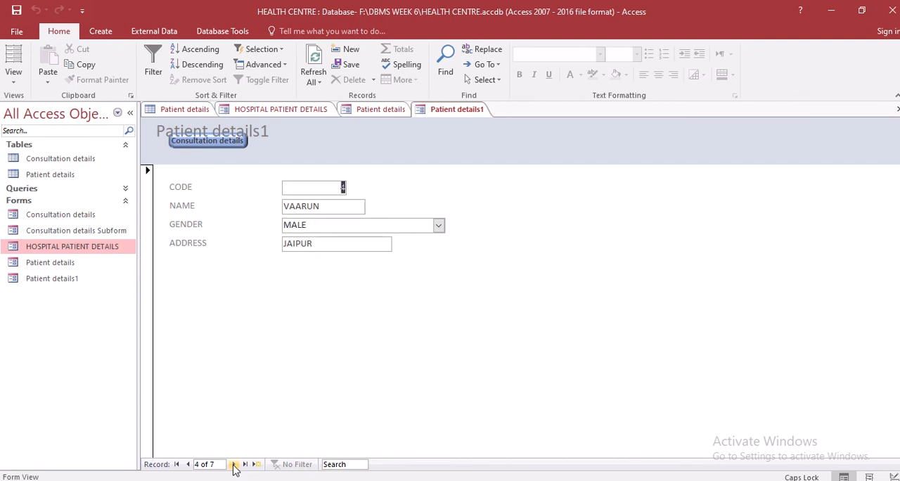
{"action": "left_click", "coordinate": [234, 465]}
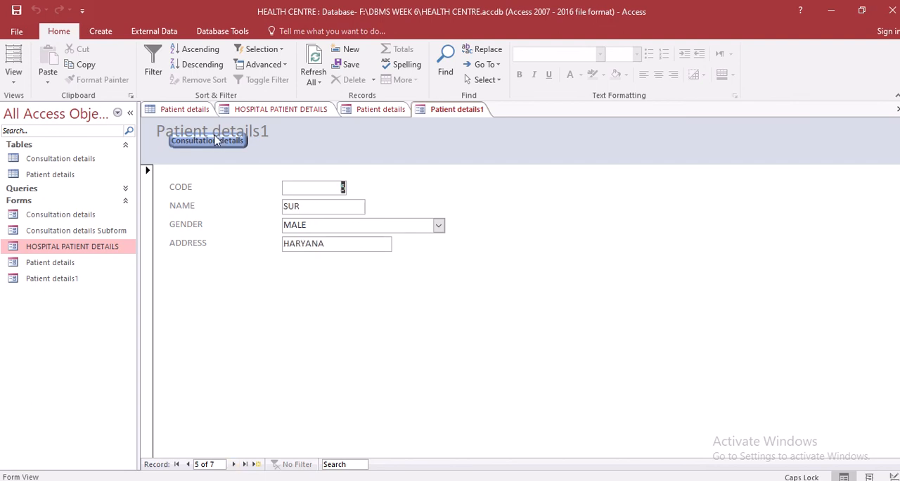
{"action": "left_click", "coordinate": [148, 173]}
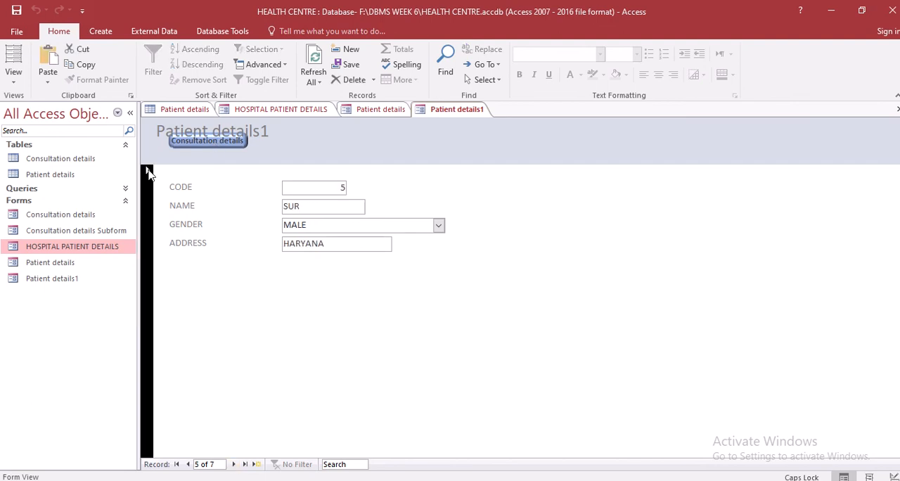
{"action": "left_click", "coordinate": [290, 270]}
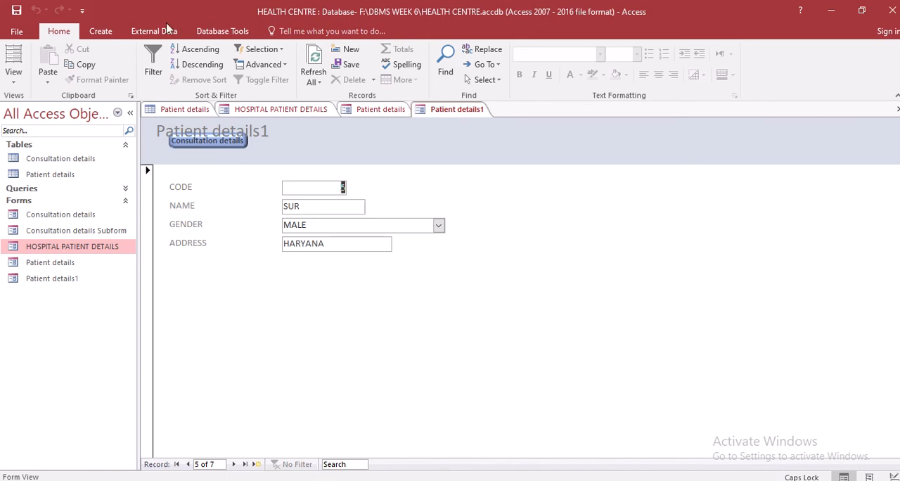
{"action": "left_click", "coordinate": [107, 35]}
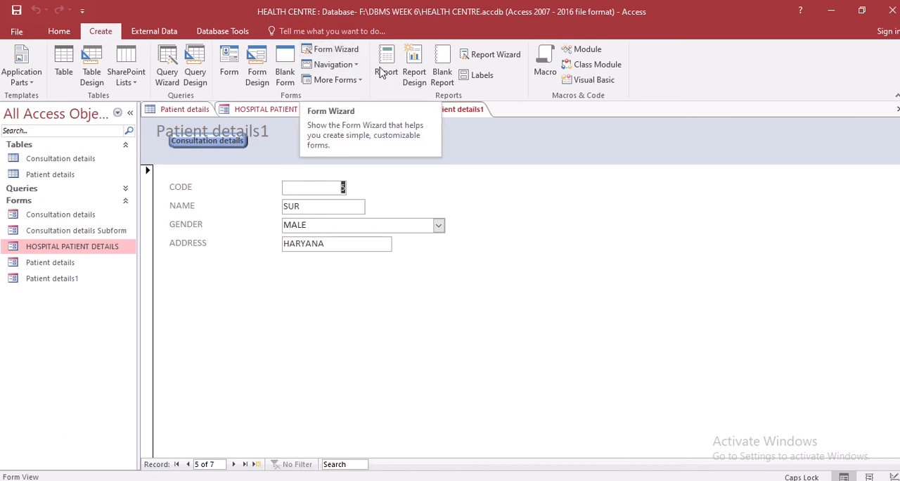
Start a report with the Report Wizard and add all fields of the query EXPRESSION BUILDER WITH IF
{"action": "left_click", "coordinate": [498, 64]}
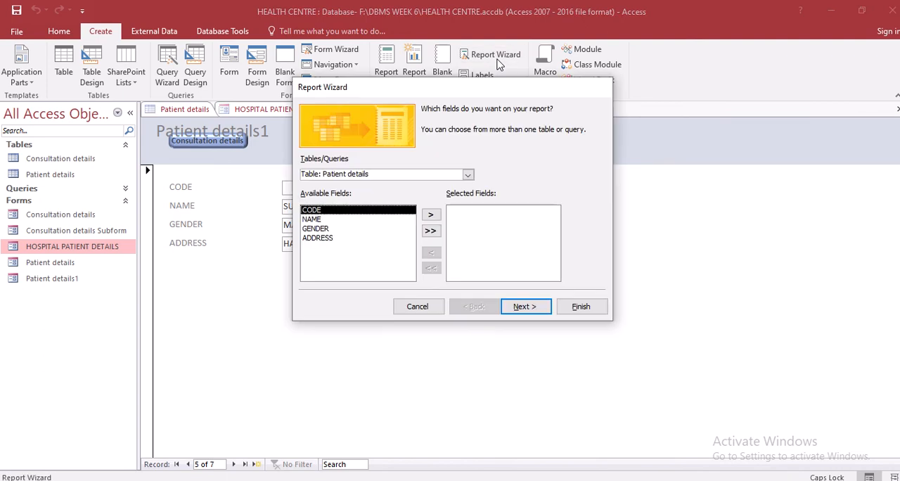
{"action": "left_click", "coordinate": [468, 175]}
{"action": "left_click_drag", "start_coordinate": [470, 221], "coordinate": [470, 211]}
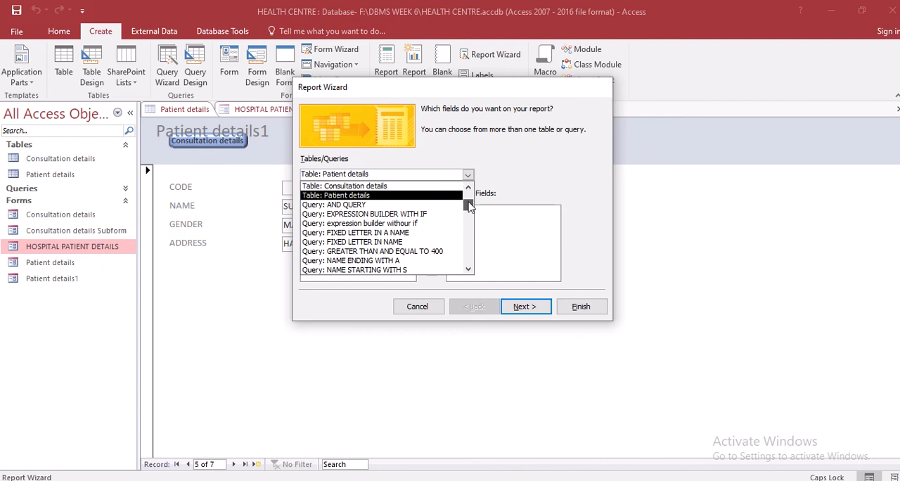
{"action": "left_click", "coordinate": [444, 188]}
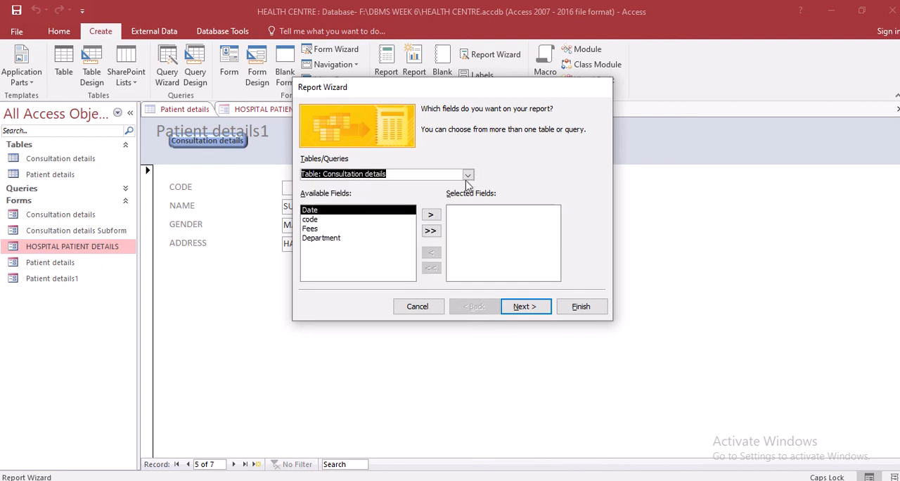
{"action": "left_click", "coordinate": [468, 175]}
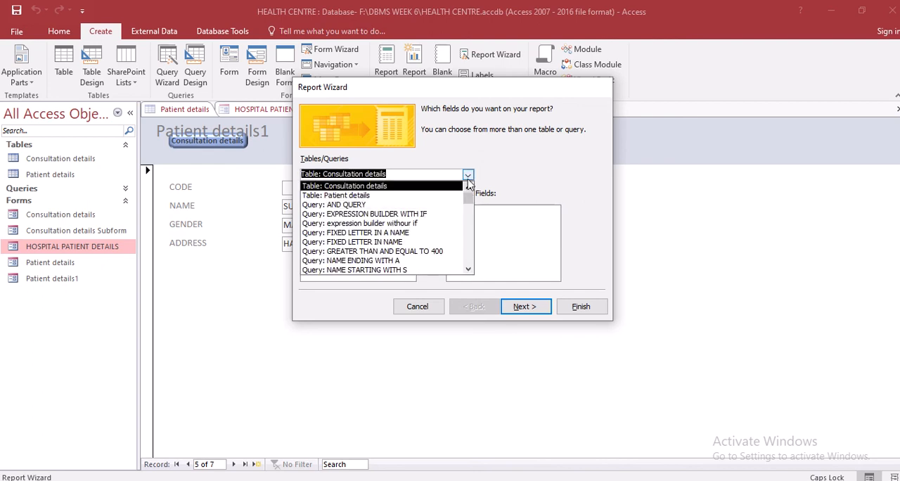
{"action": "left_click", "coordinate": [469, 179]}
{"action": "left_click", "coordinate": [469, 175]}
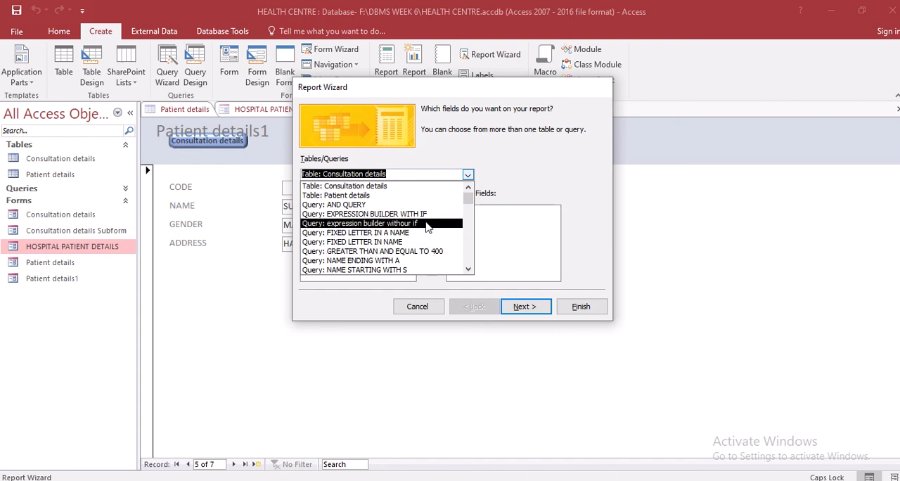
{"action": "left_click", "coordinate": [428, 215]}
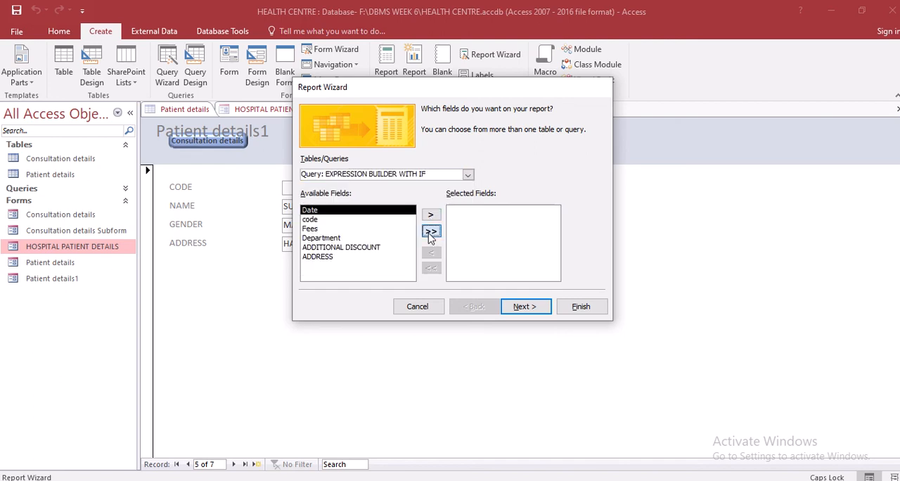
{"action": "left_click", "coordinate": [430, 231]}
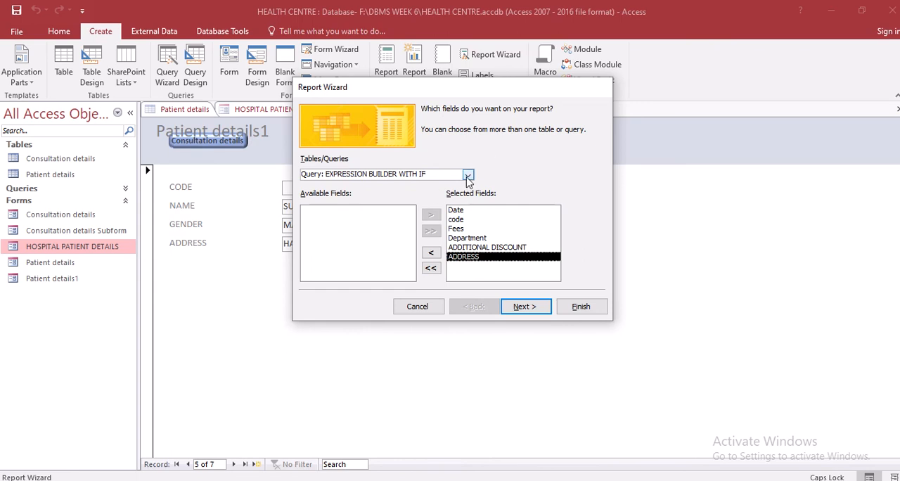
{"action": "left_click", "coordinate": [520, 306]}
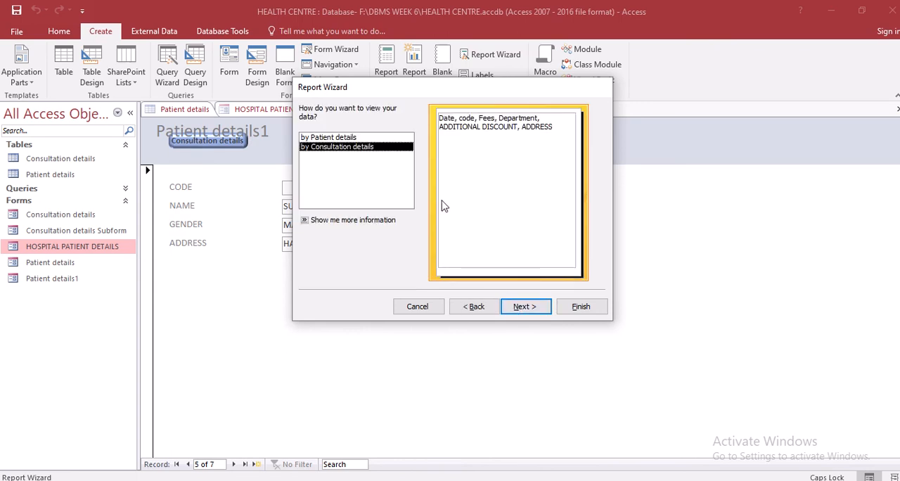
Compare viewing the report data by Consultation details and by Patient details, and continue with Patient details
{"action": "left_click", "coordinate": [337, 139]}
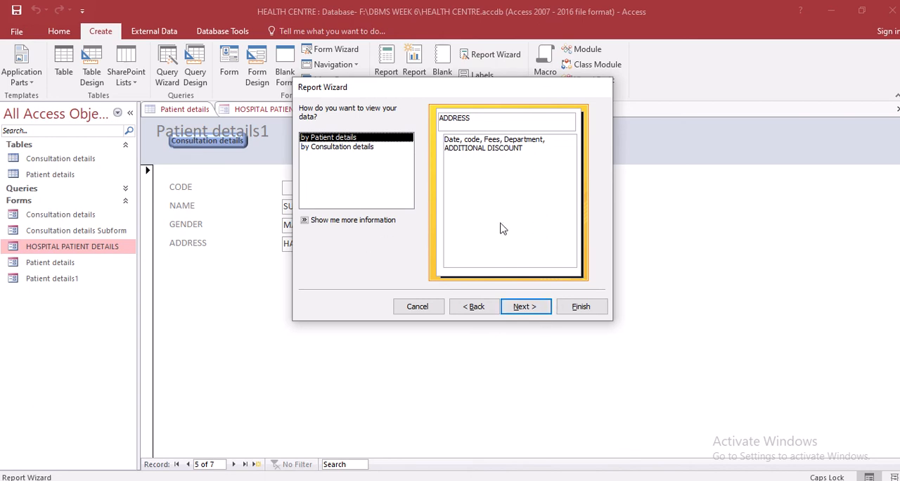
{"action": "left_click", "coordinate": [385, 153]}
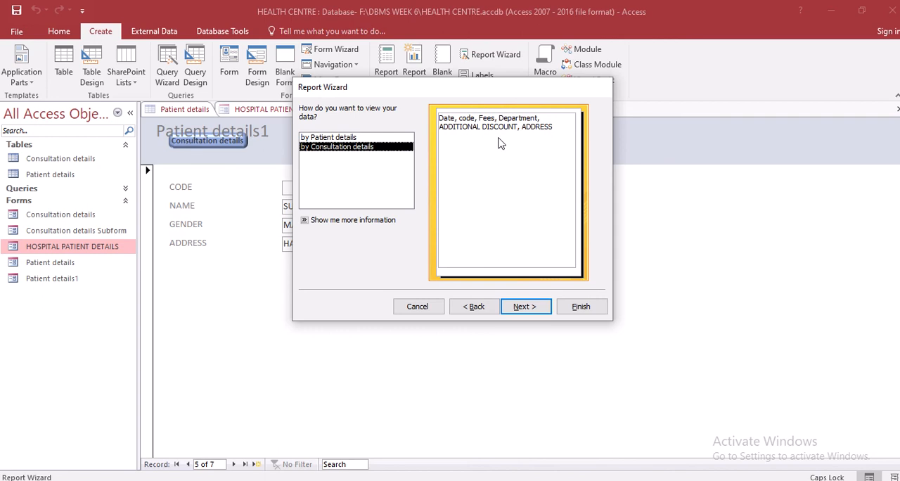
{"action": "left_click", "coordinate": [332, 139]}
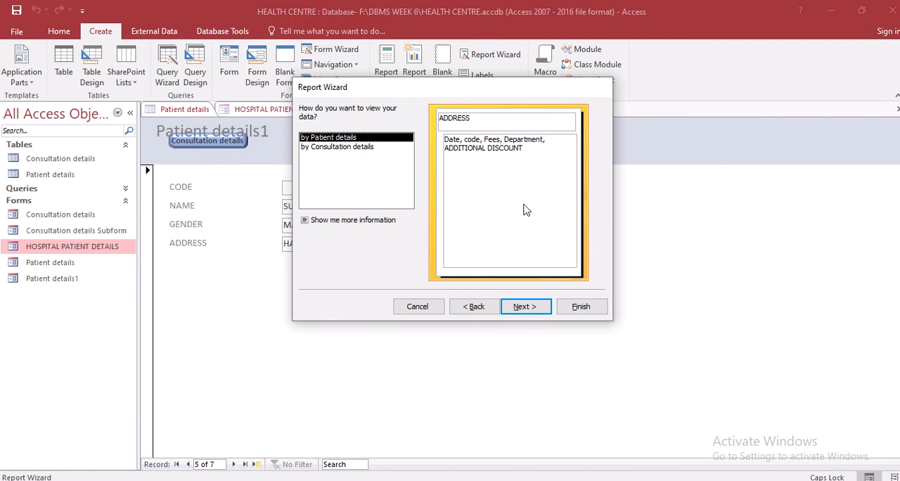
{"action": "left_click", "coordinate": [371, 148]}
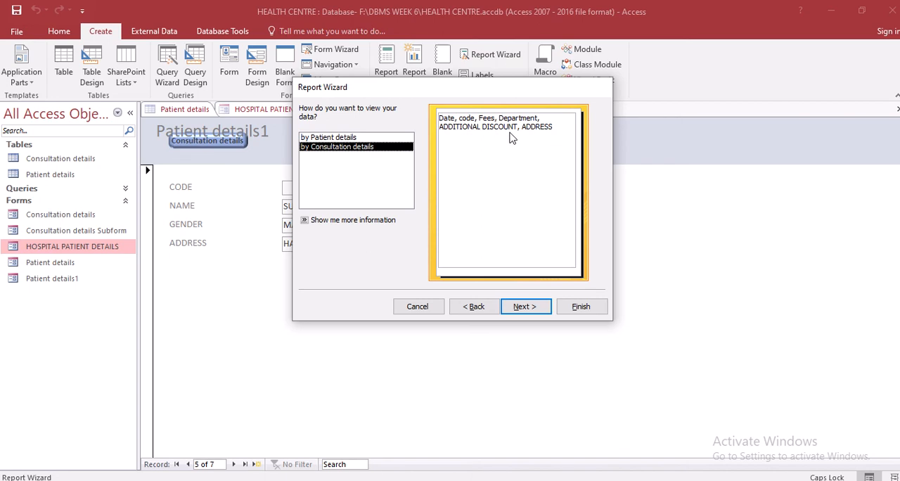
{"action": "left_click", "coordinate": [348, 138]}
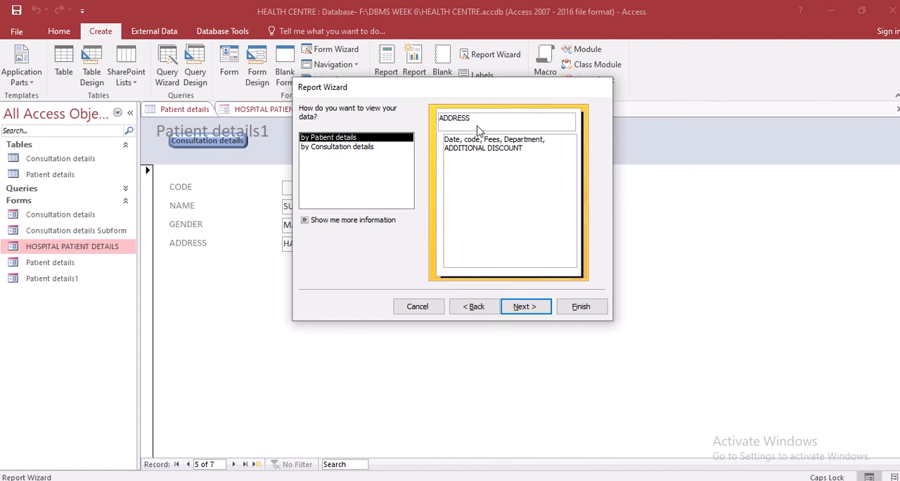
{"action": "left_click", "coordinate": [526, 307]}
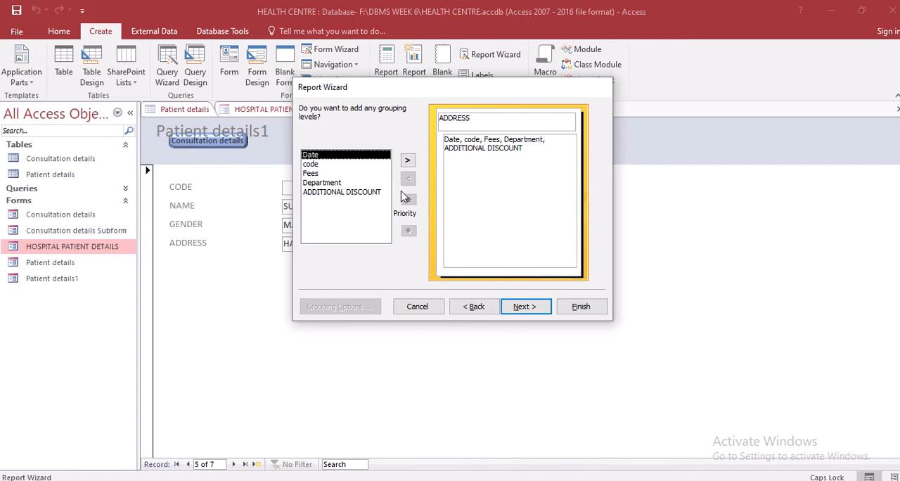
Leave out extra grouping levels and sort the report's detail records by code in ascending order
{"action": "left_click", "coordinate": [321, 174]}
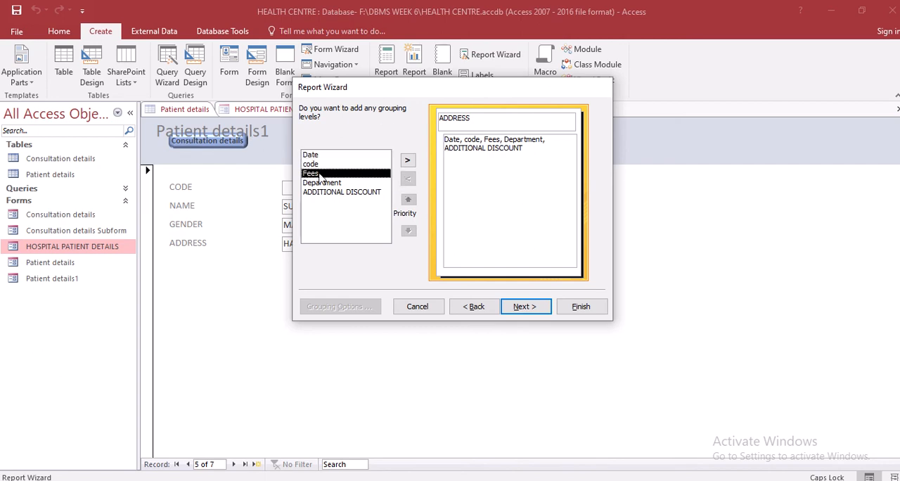
{"action": "left_click", "coordinate": [317, 165]}
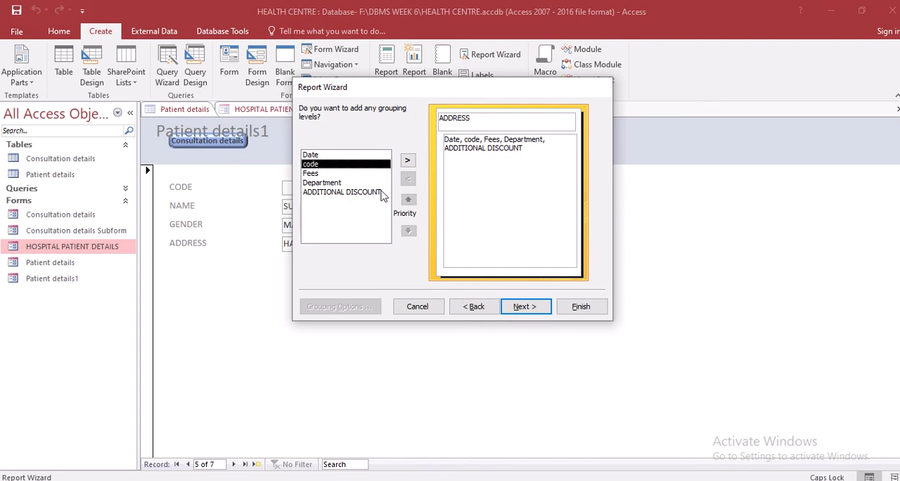
{"action": "left_click", "coordinate": [525, 311]}
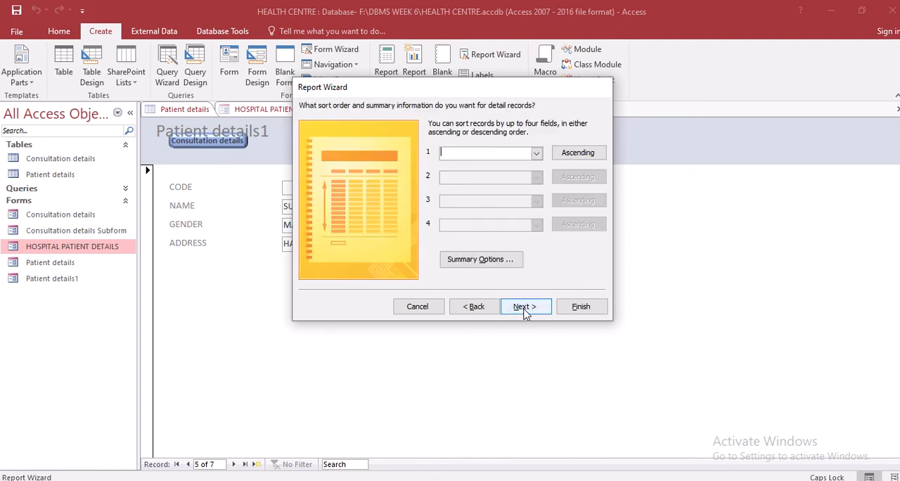
{"action": "left_click", "coordinate": [536, 153]}
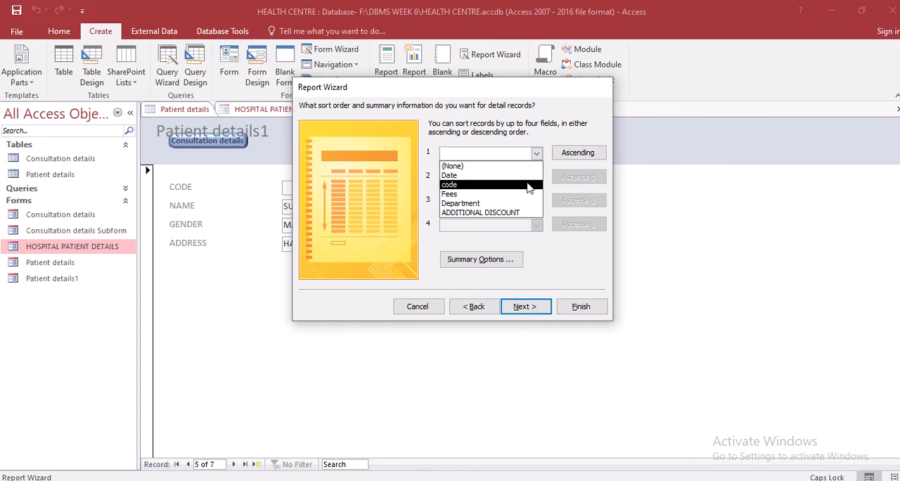
{"action": "left_click", "coordinate": [529, 184]}
{"action": "left_click", "coordinate": [537, 177]}
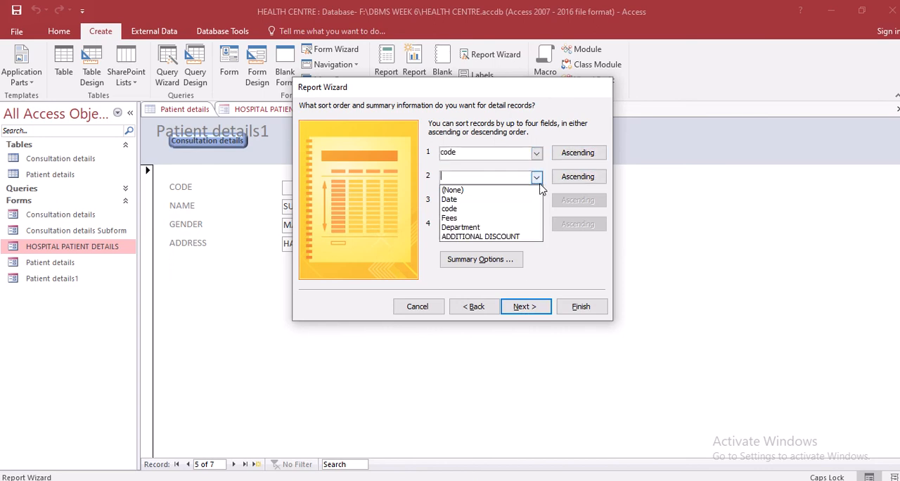
{"action": "left_click", "coordinate": [536, 181]}
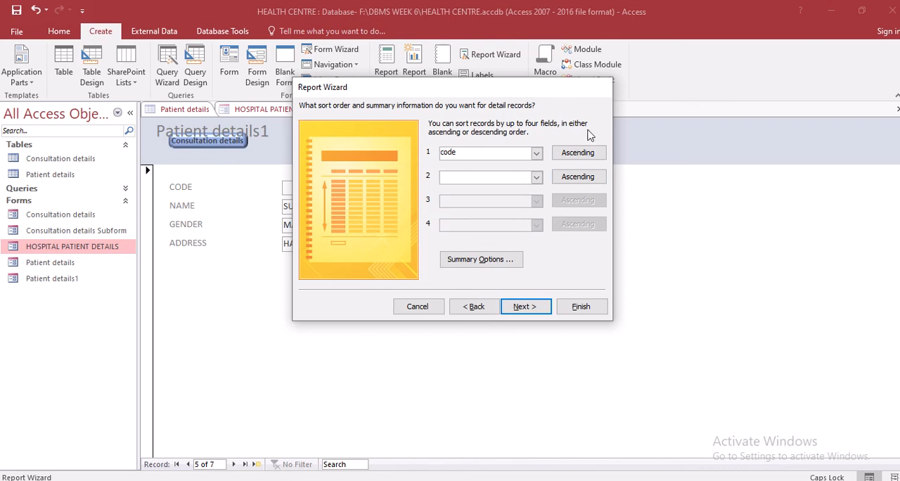
{"action": "left_click", "coordinate": [530, 313]}
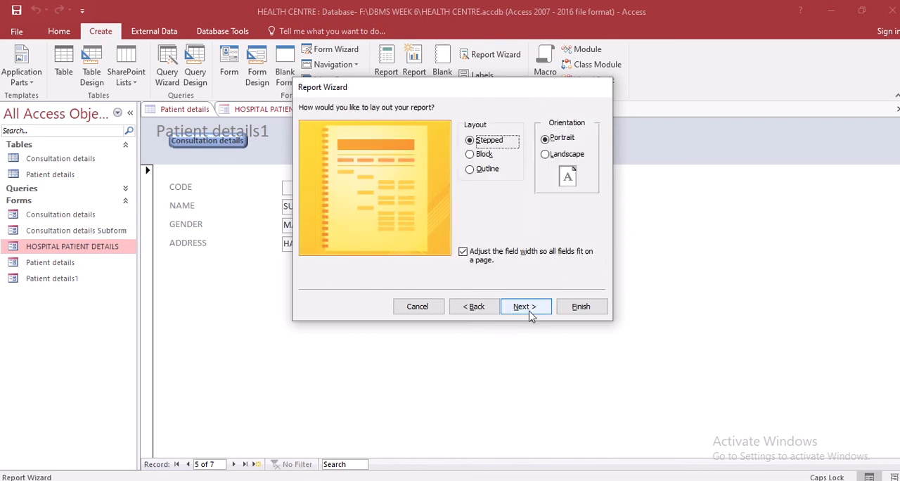
Try the other report layouts and landscape orientation, and continue with the Stepped layout in Portrait
{"action": "left_click", "coordinate": [485, 154]}
{"action": "left_click", "coordinate": [473, 171]}
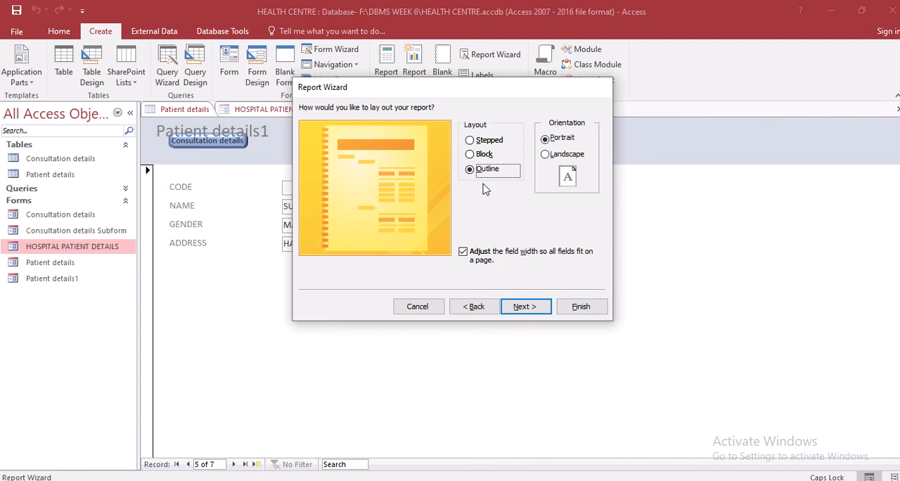
{"action": "left_click", "coordinate": [546, 154]}
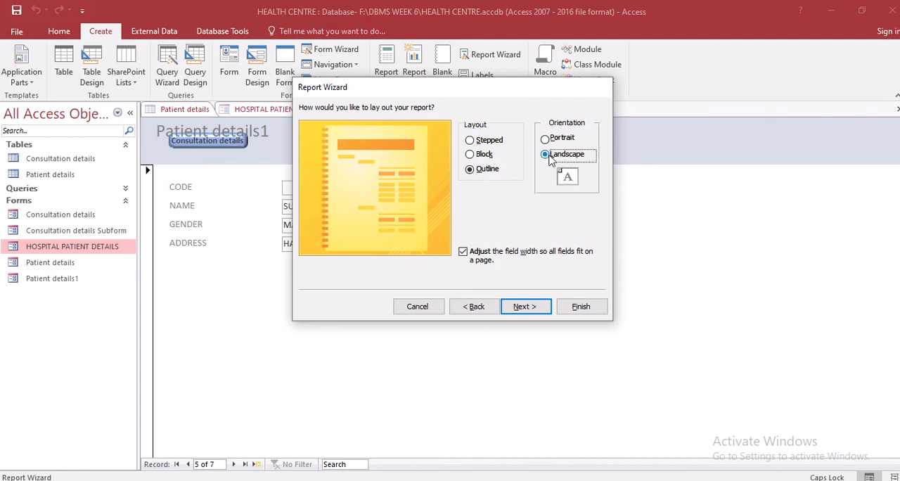
{"action": "left_click", "coordinate": [548, 139]}
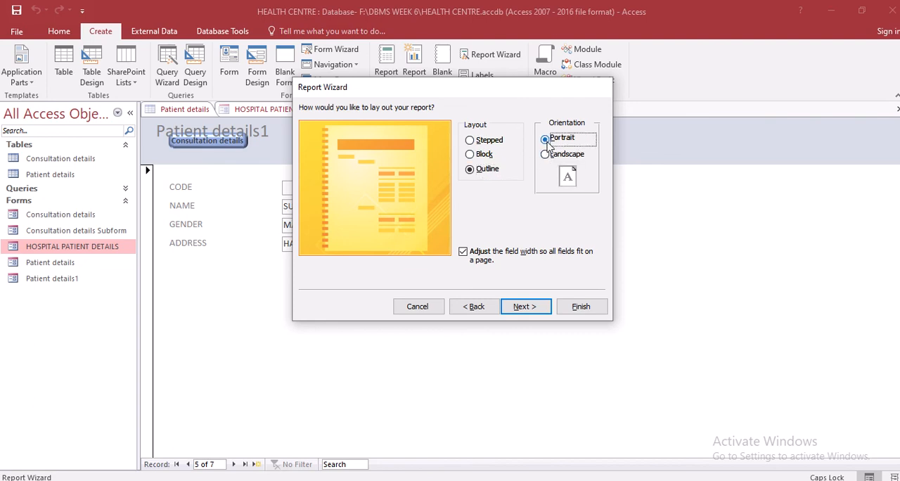
{"action": "left_click", "coordinate": [470, 141]}
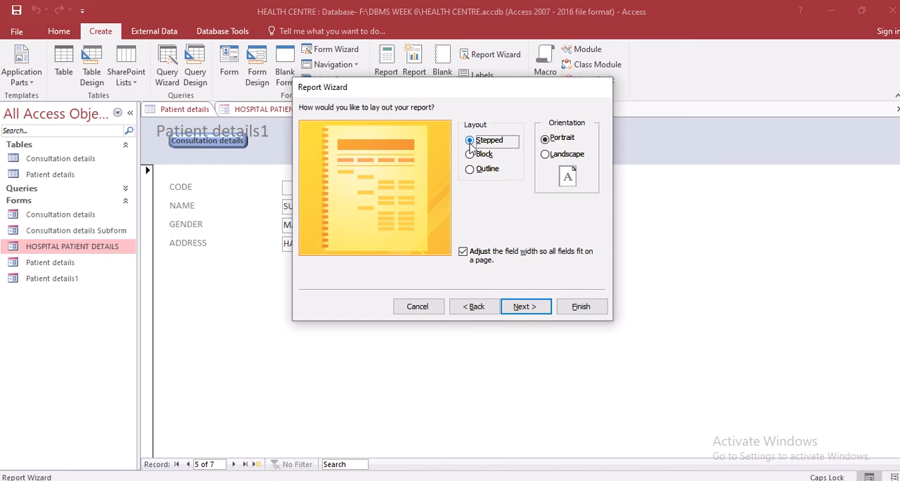
{"action": "left_click", "coordinate": [526, 307]}
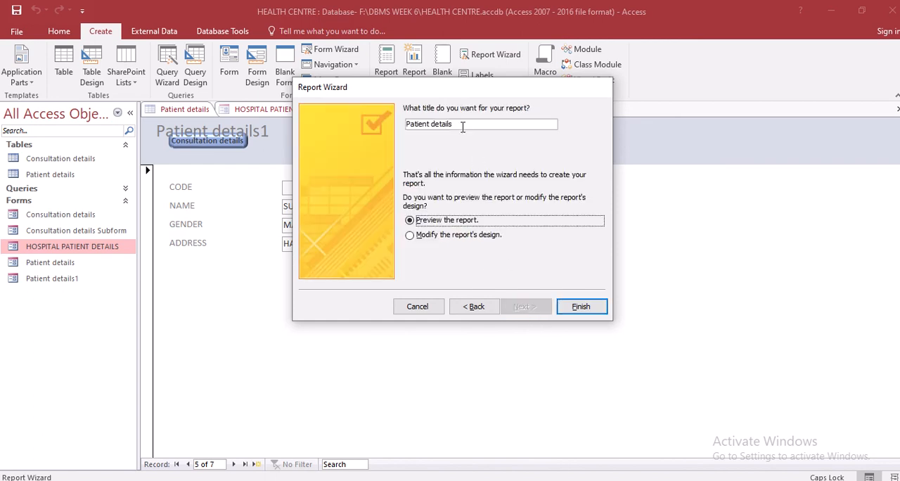
Title the report Patient details REPORT and finish the wizard with the report preview
{"action": "left_click", "coordinate": [463, 125]}
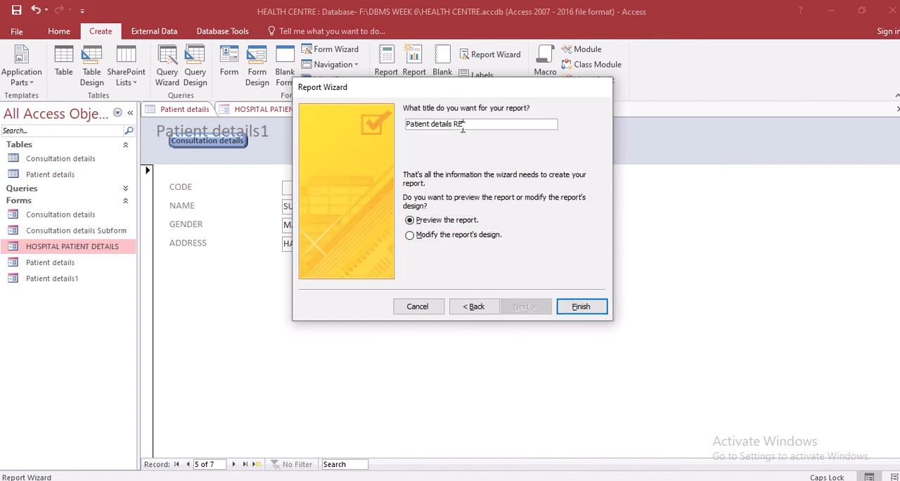
{"action": "type", "text": "REPORT"}
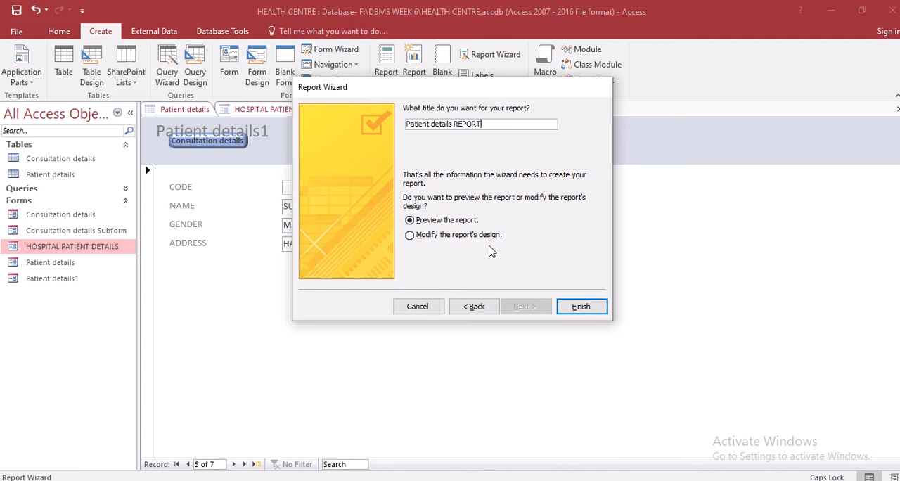
{"action": "left_click", "coordinate": [582, 308]}
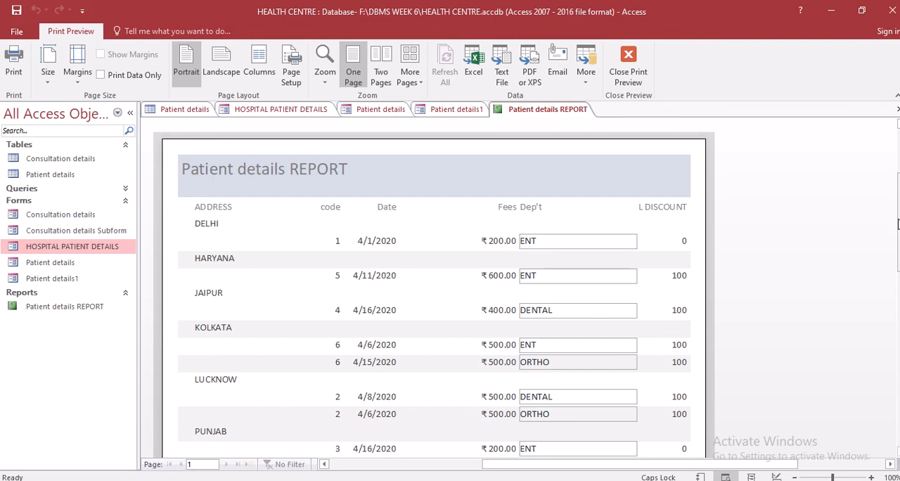
Examine the previewed Patient details REPORT, checking the consultation records grouped under each address
{"action": "scroll", "coordinate": [434, 281], "scroll_direction": "down", "scroll_amount": 5}
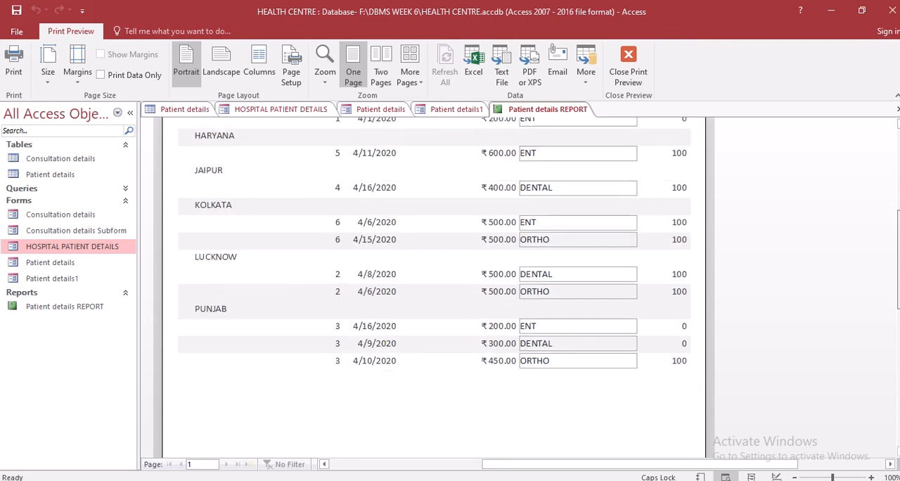
{"action": "scroll", "coordinate": [433, 281], "scroll_direction": "up", "scroll_amount": 3}
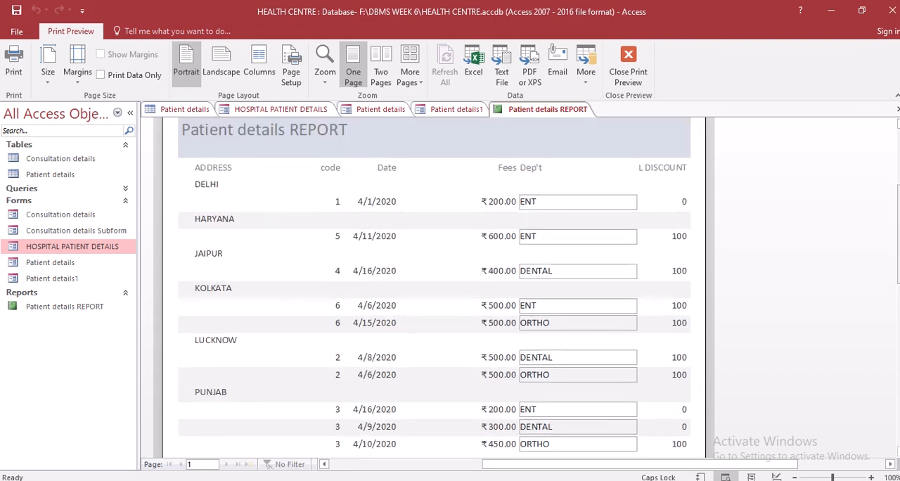
{"action": "scroll", "coordinate": [434, 282], "scroll_direction": "down", "scroll_amount": 1}
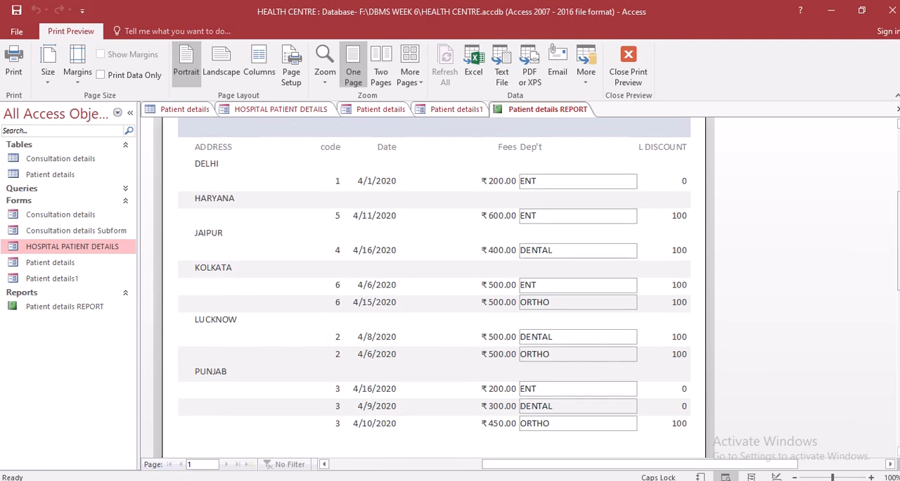
{"action": "scroll", "coordinate": [434, 281], "scroll_direction": "up", "scroll_amount": 3}
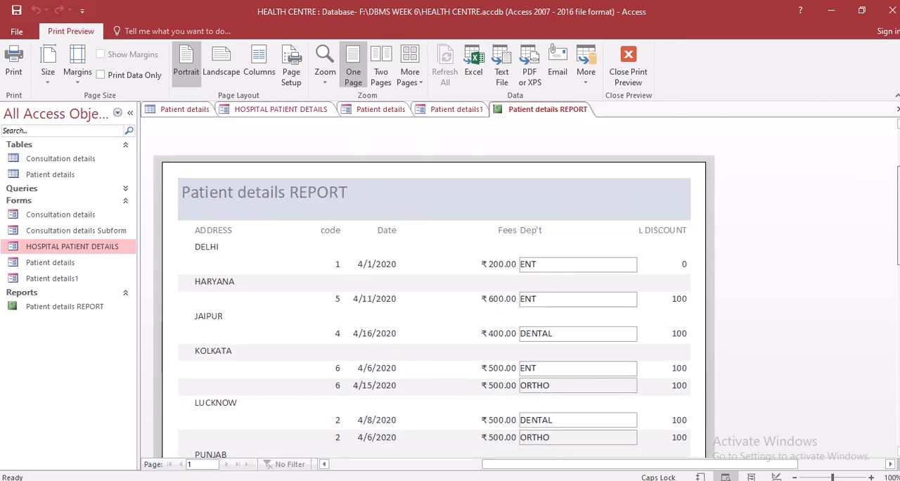
{"action": "scroll", "coordinate": [433, 317], "scroll_direction": "up", "scroll_amount": 1}
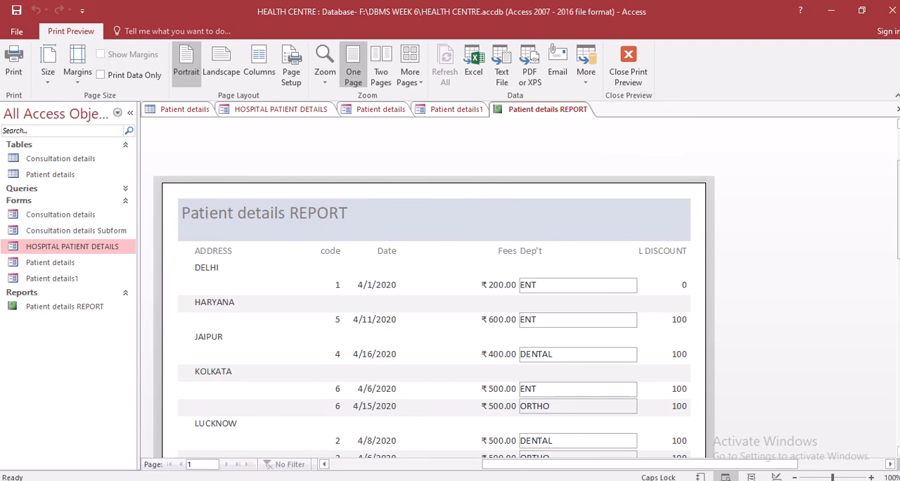
{"action": "scroll", "coordinate": [433, 316], "scroll_direction": "down", "scroll_amount": 1}
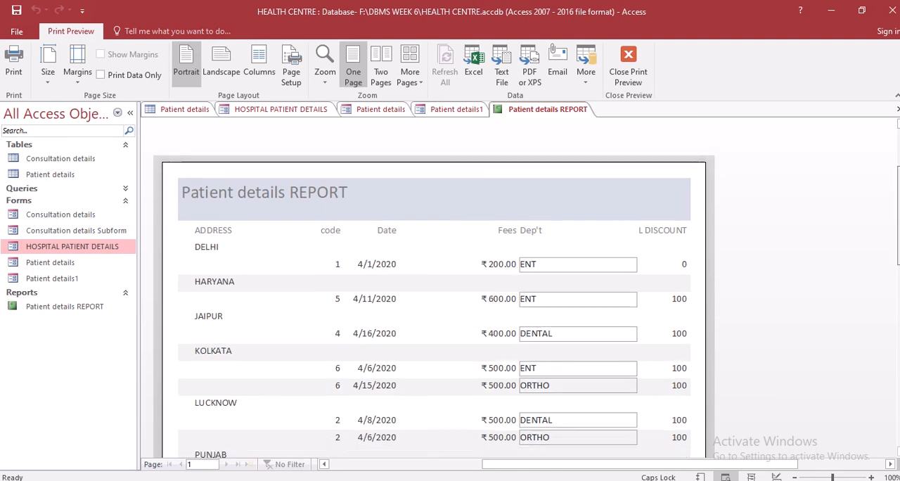
Review the full page of the previewed report, from the title and column headings down to the date and page number in the footer
{"action": "scroll", "coordinate": [433, 316], "scroll_direction": "down", "scroll_amount": 1}
{"action": "scroll", "coordinate": [433, 295], "scroll_direction": "down", "scroll_amount": 2}
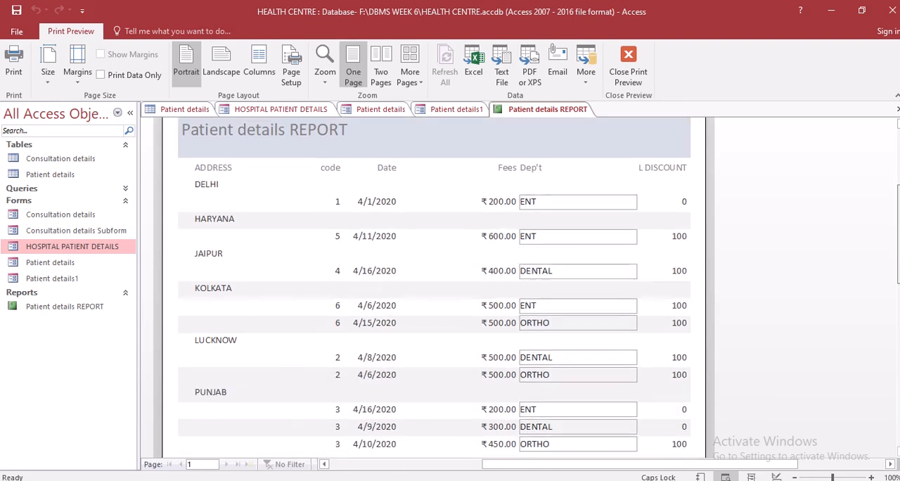
{"action": "scroll", "coordinate": [433, 295], "scroll_direction": "down", "scroll_amount": 3}
{"action": "left_click_drag", "start_coordinate": [899, 251], "coordinate": [892, 335]}
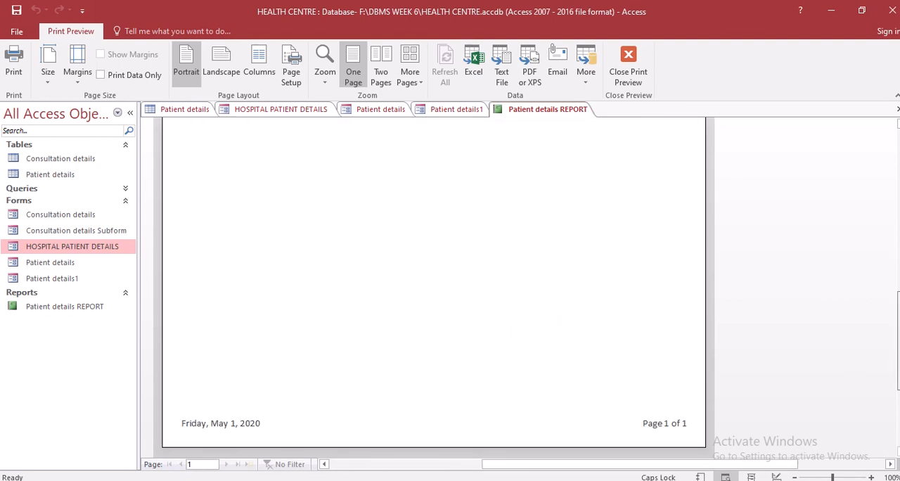
{"action": "scroll", "coordinate": [885, 361], "scroll_direction": "up", "scroll_amount": 3}
{"action": "scroll", "coordinate": [432, 289], "scroll_direction": "down", "scroll_amount": 2}
{"action": "scroll", "coordinate": [433, 289], "scroll_direction": "up", "scroll_amount": 4}
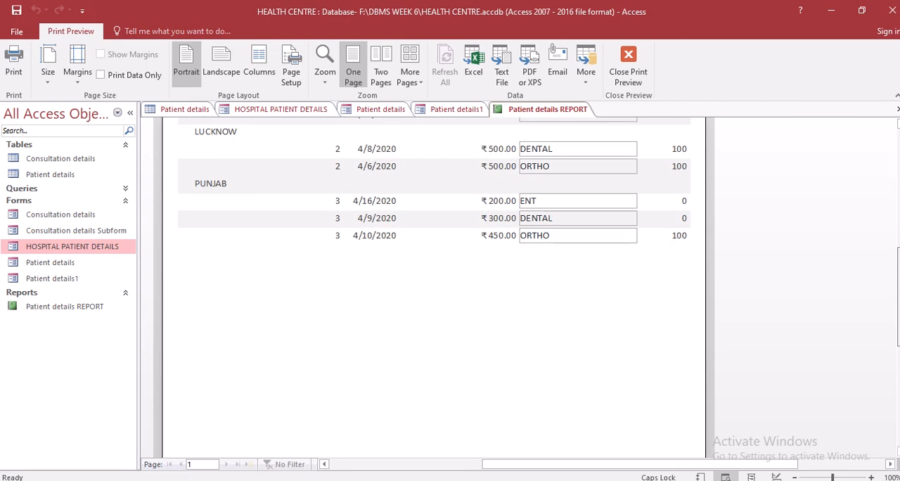
{"action": "scroll", "coordinate": [432, 289], "scroll_direction": "up", "scroll_amount": 5}
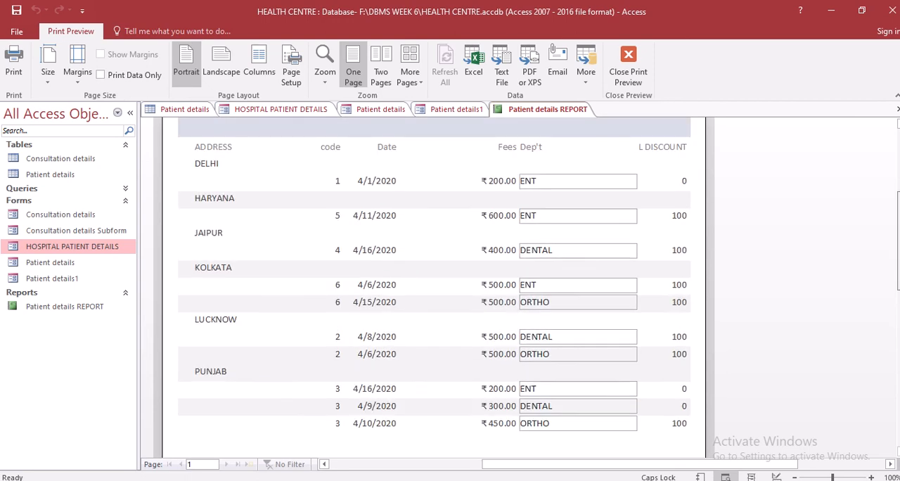
{"action": "scroll", "coordinate": [433, 288], "scroll_direction": "up", "scroll_amount": 1}
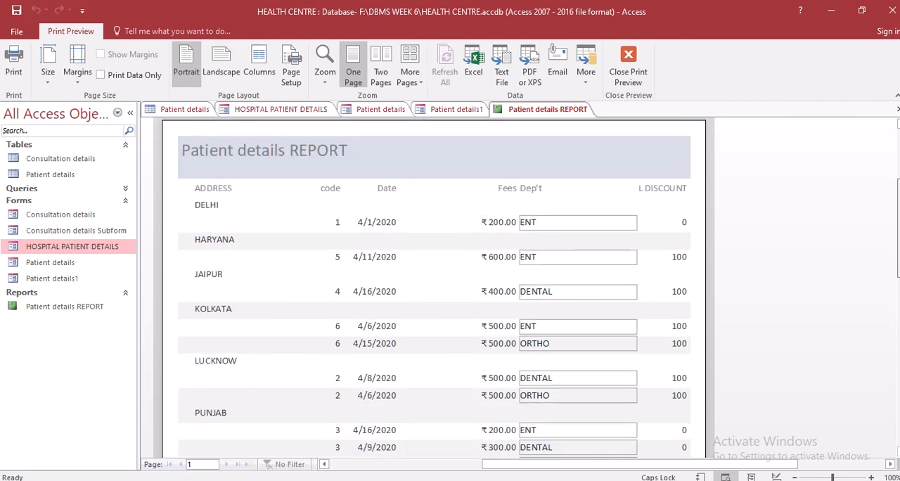
{"action": "scroll", "coordinate": [433, 288], "scroll_direction": "down", "scroll_amount": 2}
{"action": "scroll", "coordinate": [432, 289], "scroll_direction": "down", "scroll_amount": 1}
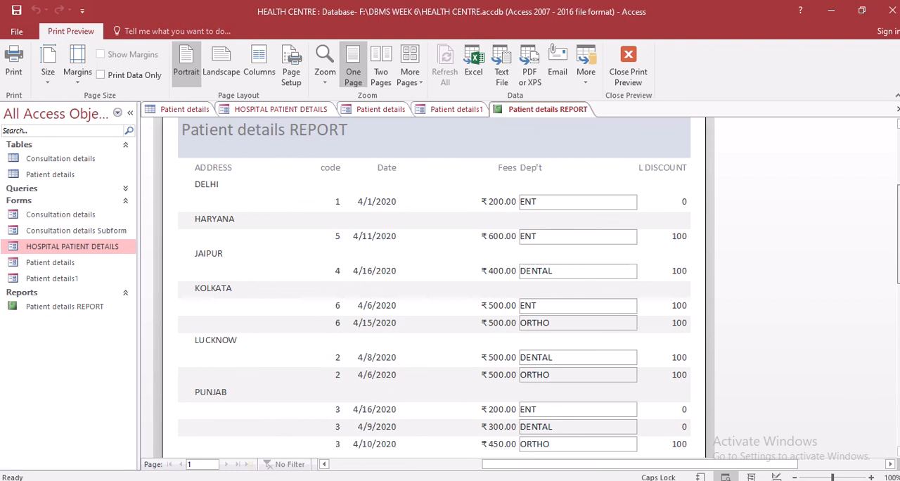
{"action": "scroll", "coordinate": [433, 288], "scroll_direction": "down", "scroll_amount": 5}
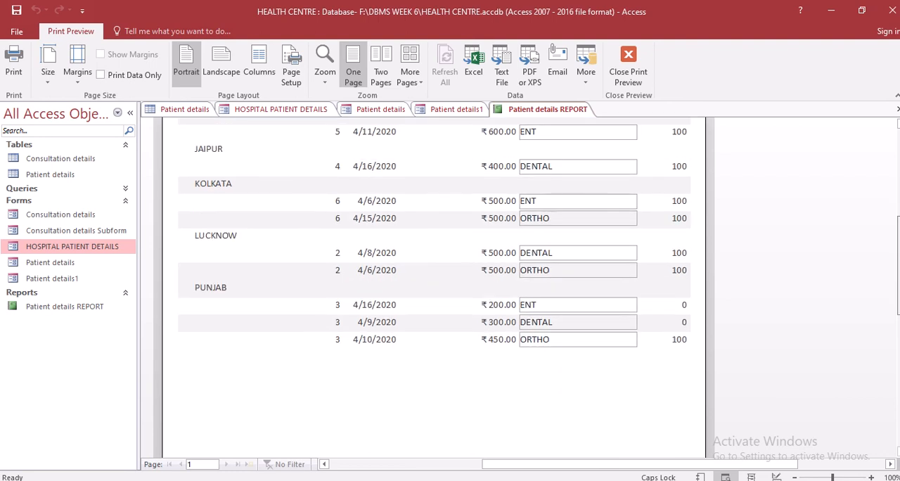
{"action": "scroll", "coordinate": [432, 288], "scroll_direction": "up", "scroll_amount": 1}
{"action": "scroll", "coordinate": [432, 289], "scroll_direction": "up", "scroll_amount": 4}
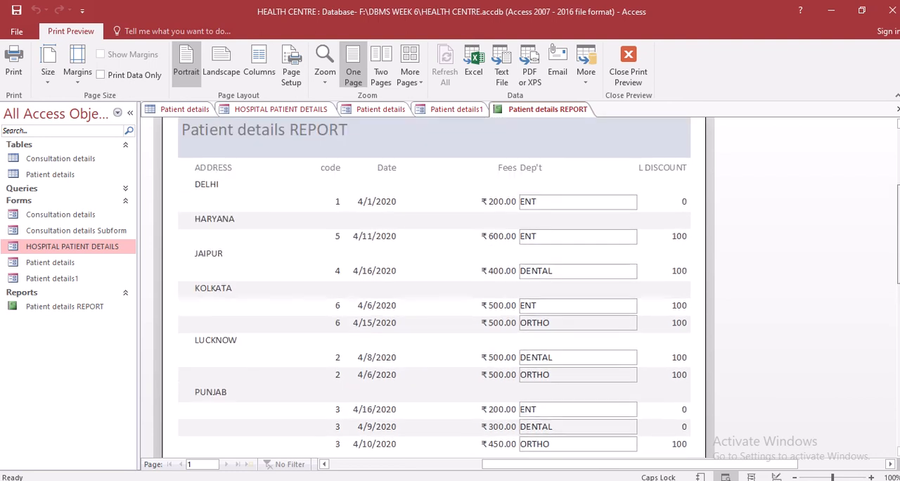
{"action": "scroll", "coordinate": [696, 184], "scroll_direction": "down", "scroll_amount": 15}
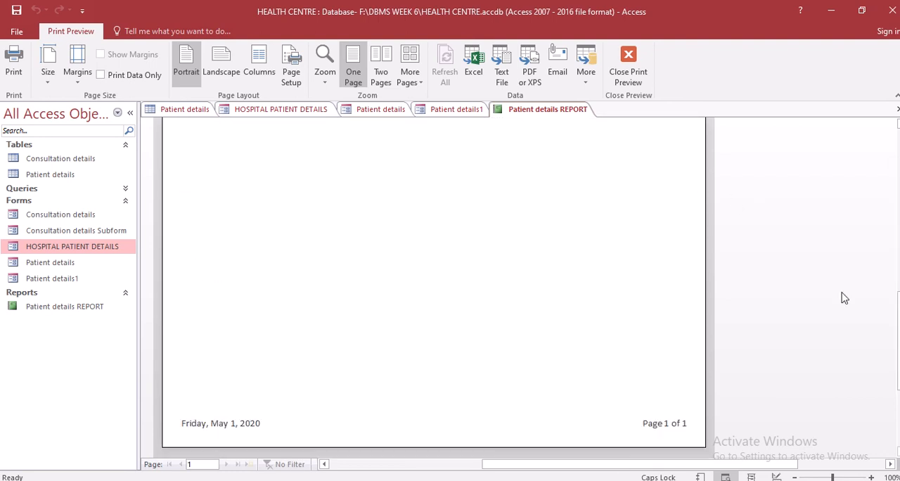
{"action": "left_click_drag", "start_coordinate": [899, 320], "coordinate": [898, 155]}
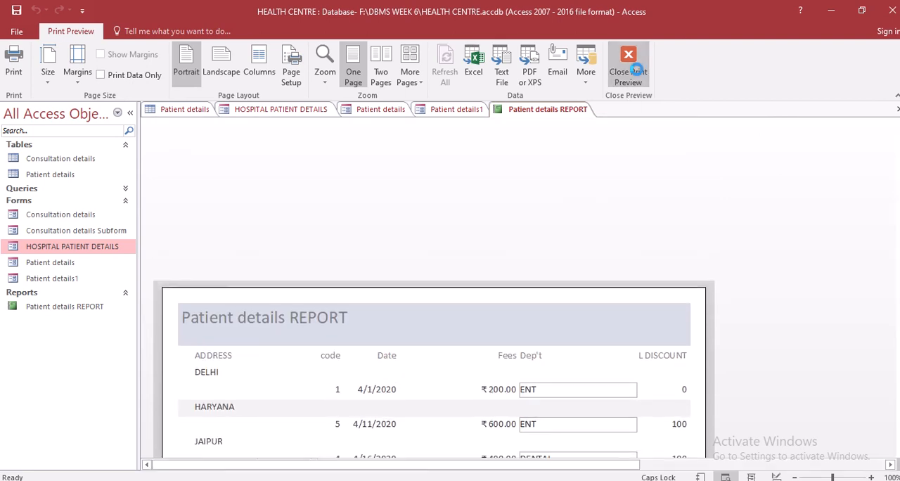
Close the print preview and inspect the report's Page Header labels and its Page Header, ADDRESS Header, Detail and Report Header sections in Design View
{"action": "left_click", "coordinate": [640, 78]}
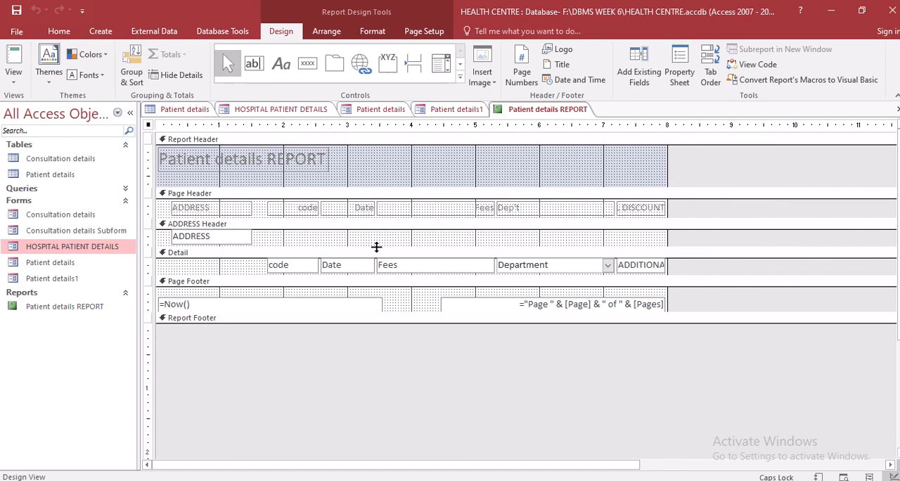
{"action": "left_click", "coordinate": [222, 208]}
{"action": "left_click", "coordinate": [311, 210]}
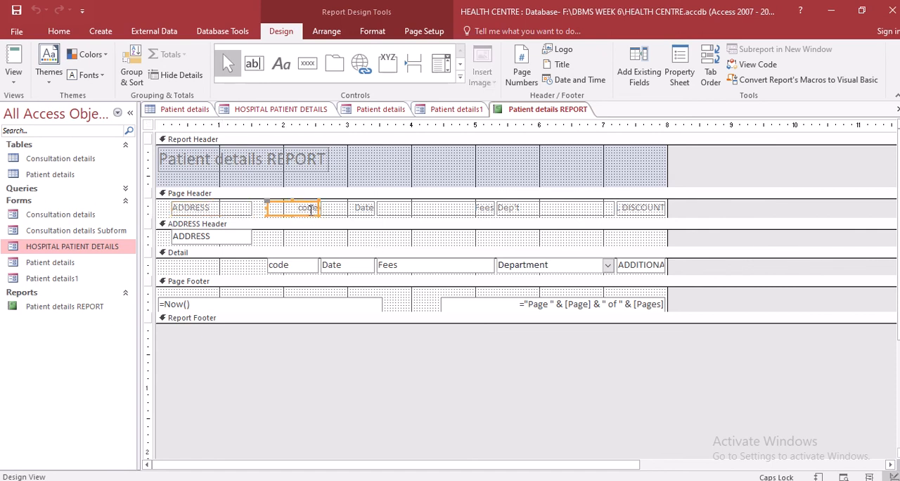
{"action": "left_click", "coordinate": [366, 210]}
{"action": "left_click", "coordinate": [311, 241]}
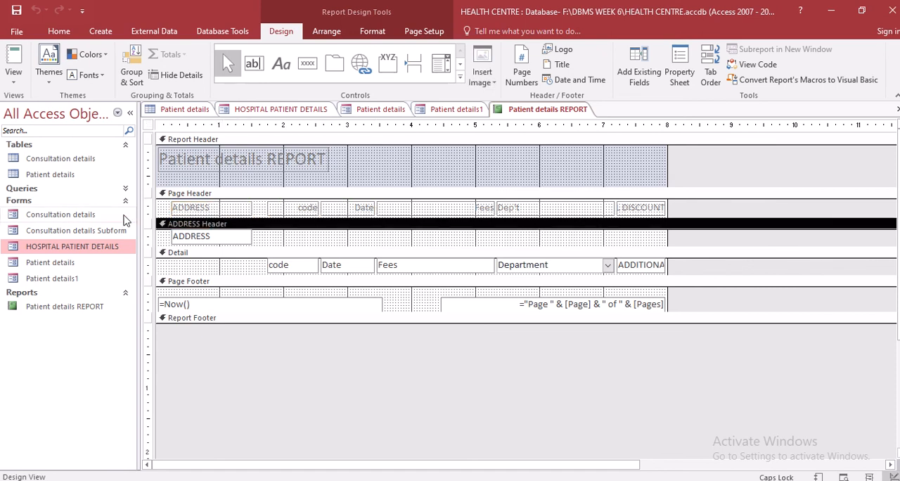
{"action": "left_click", "coordinate": [164, 195]}
{"action": "left_click", "coordinate": [166, 226]}
{"action": "left_click", "coordinate": [166, 256]}
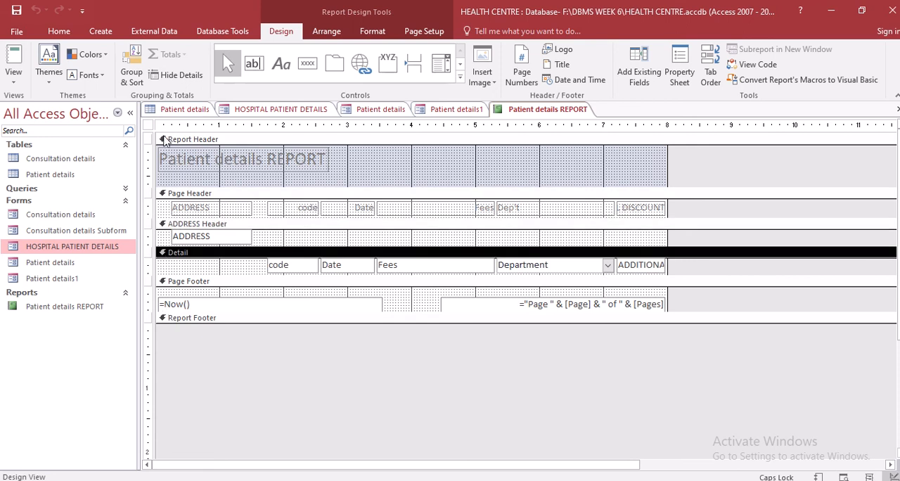
{"action": "left_click", "coordinate": [164, 140]}
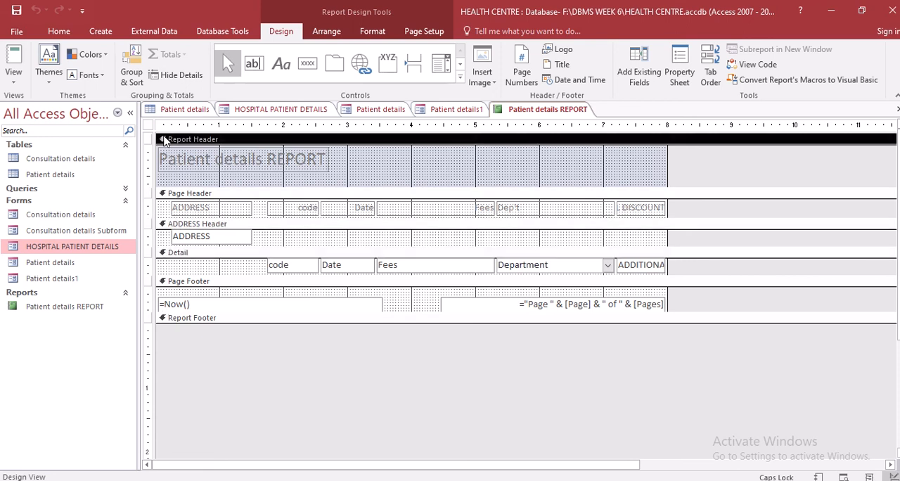
Switch Patient details REPORT to Layout View
{"action": "right_click", "coordinate": [542, 117]}
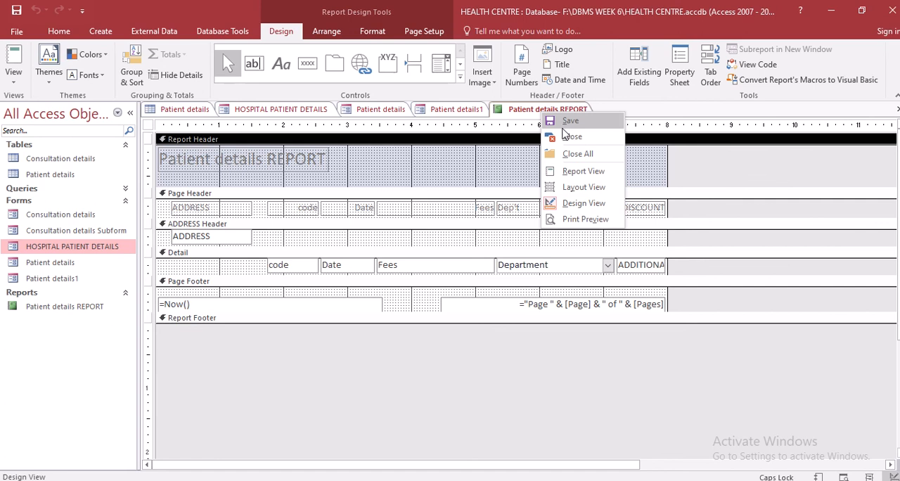
{"action": "left_click", "coordinate": [583, 187]}
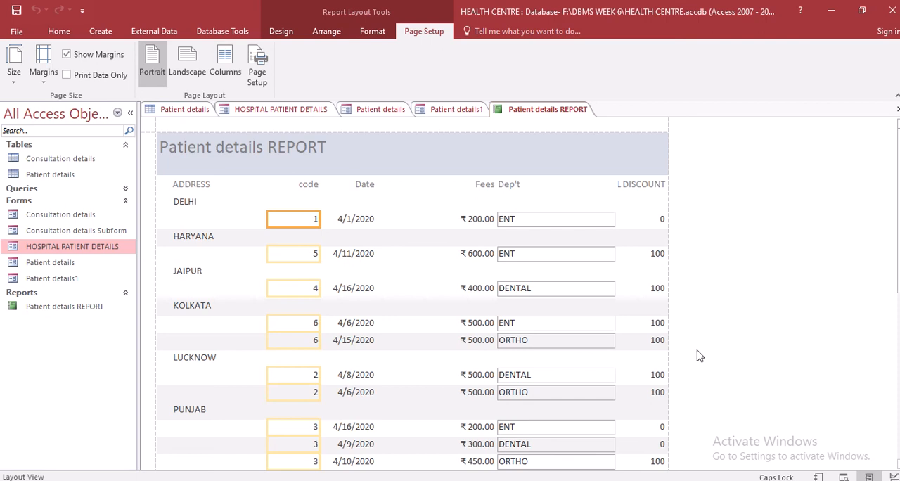
{"action": "mouse_move", "coordinate": [436, 2]}
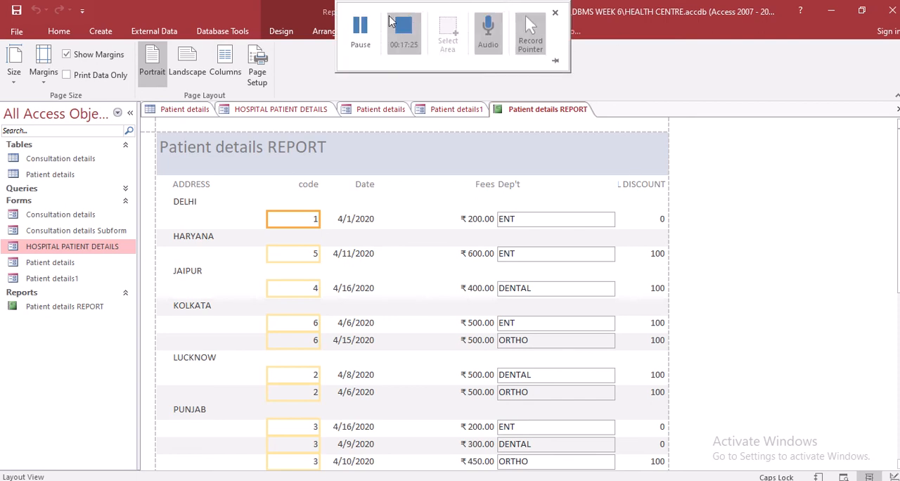